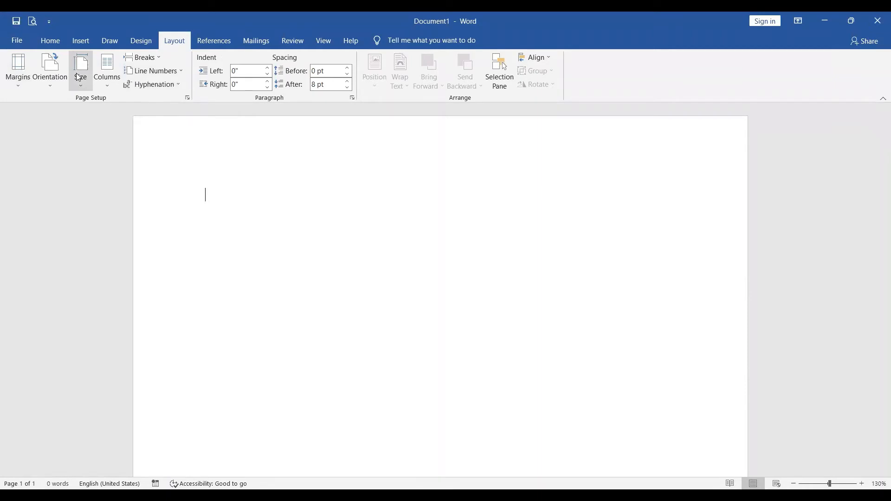
# Paste the copied acknowledgement text into the blank document.
pyautogui.click(25, 82)
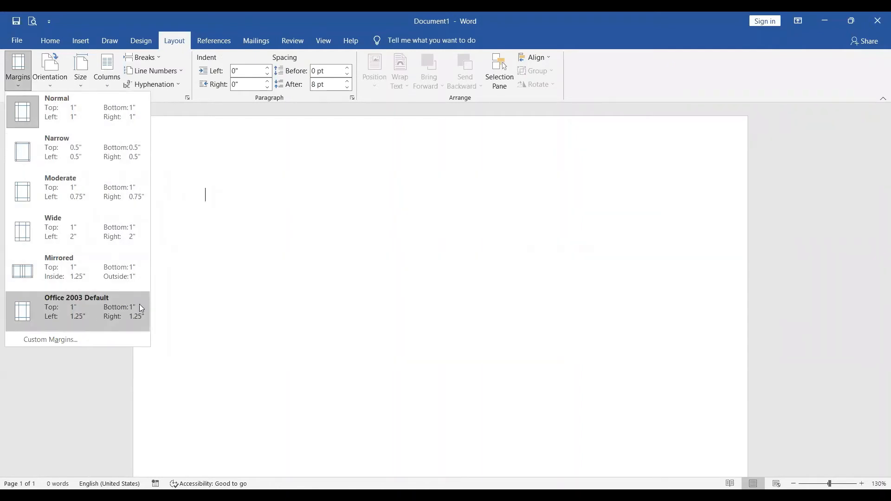
pyautogui.click(279, 232)
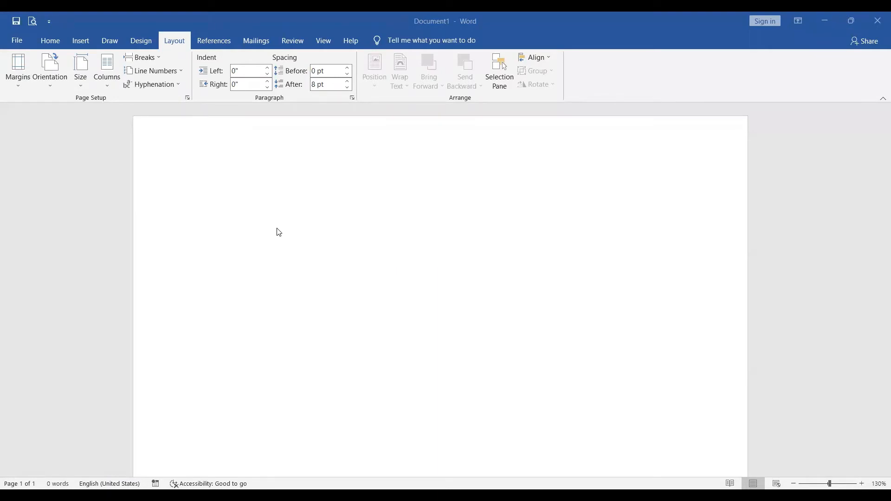
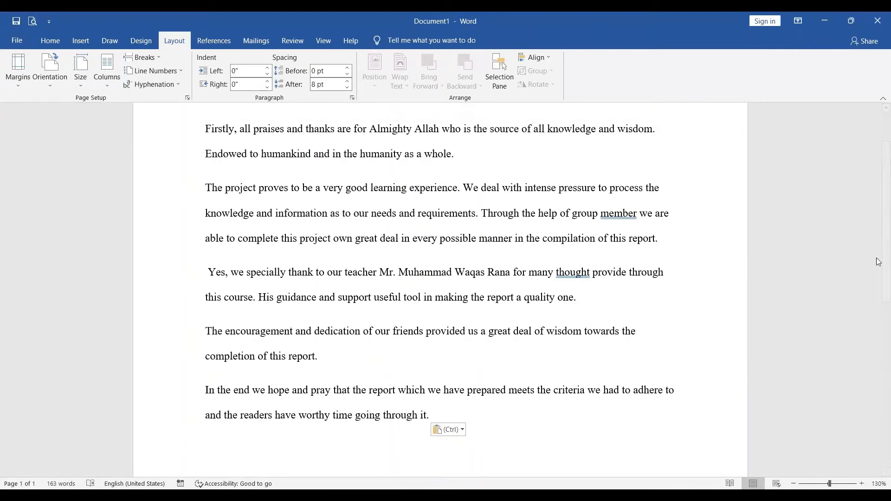
pyautogui.scroll(-2, 879, 262)
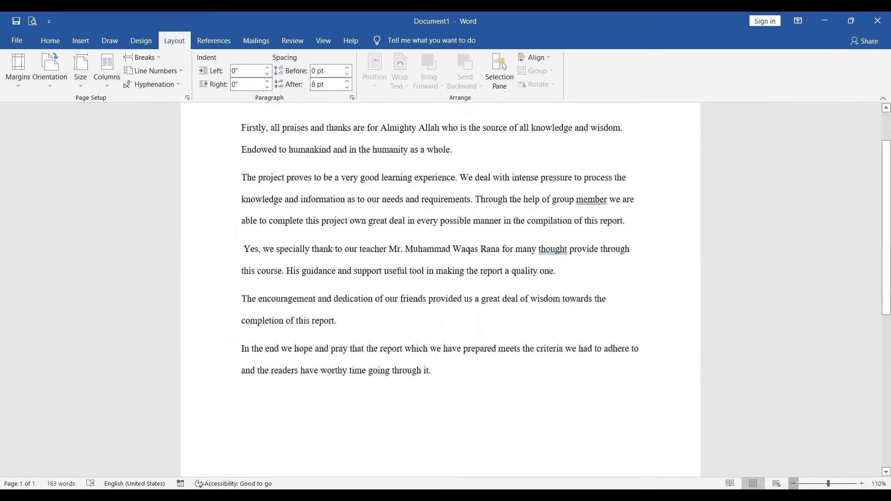
pyautogui.scroll(2, 879, 270)
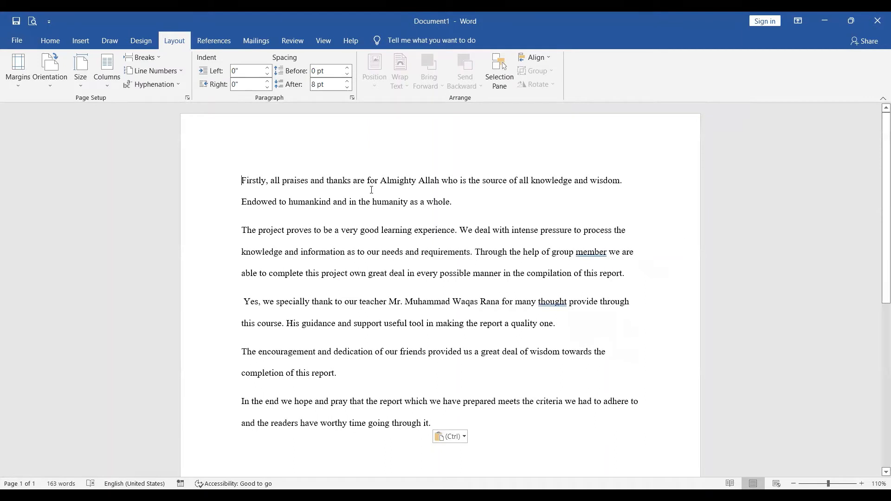
# Select the entire document text and apply the Narrow margin preset.
pyautogui.moveTo(371, 182); pyautogui.dragTo(372, 200)
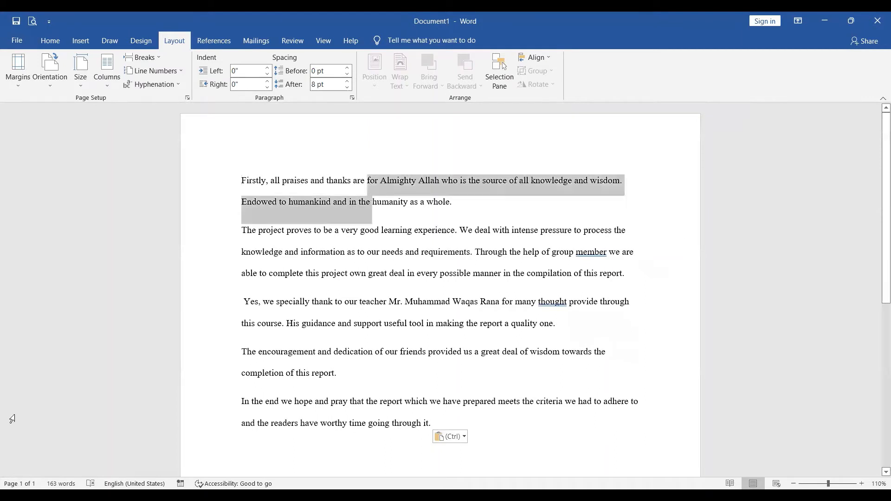
pyautogui.hotkey('ctrl', 'a')
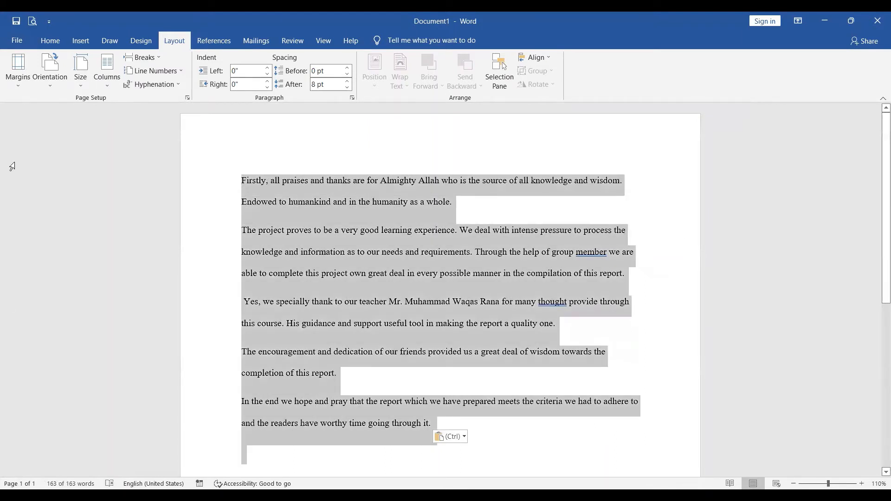
pyautogui.click(18, 81)
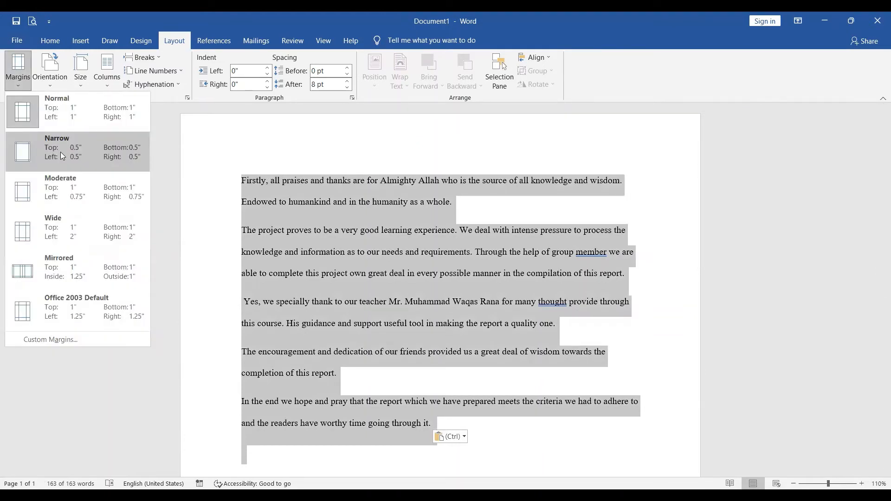
pyautogui.click(61, 155)
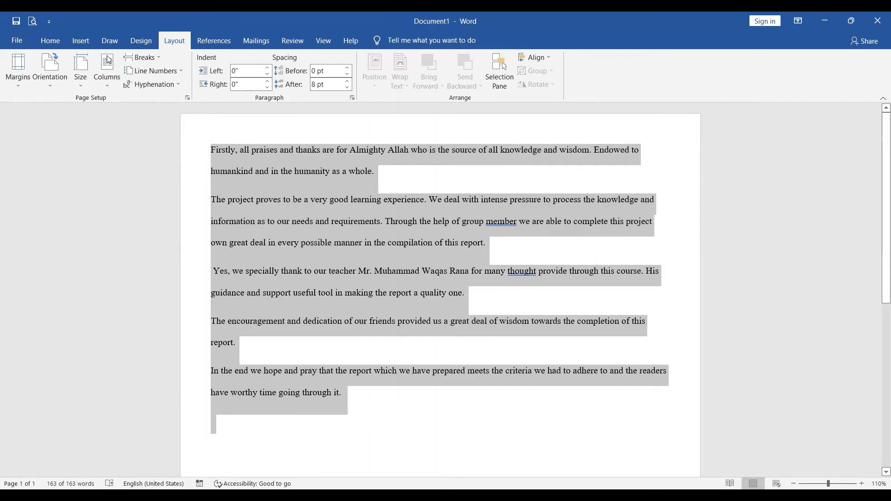
# Set the font size of all the selected text to 22.
pyautogui.click(51, 40)
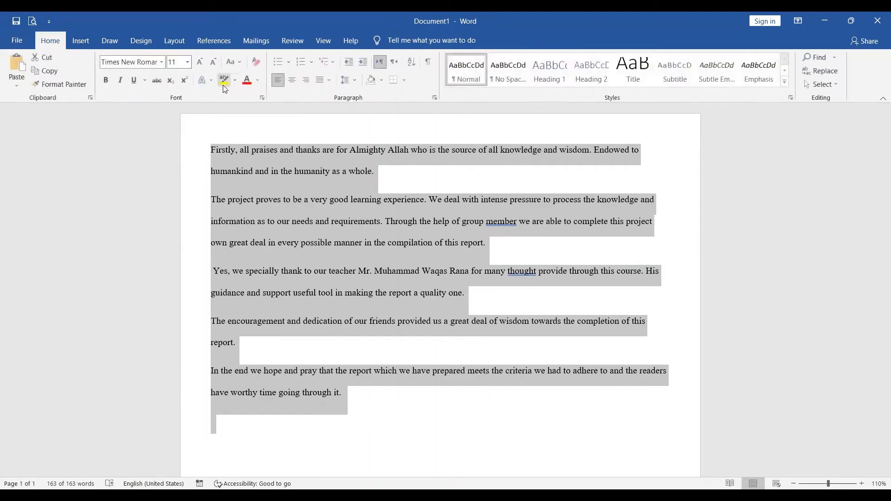
pyautogui.click(187, 64)
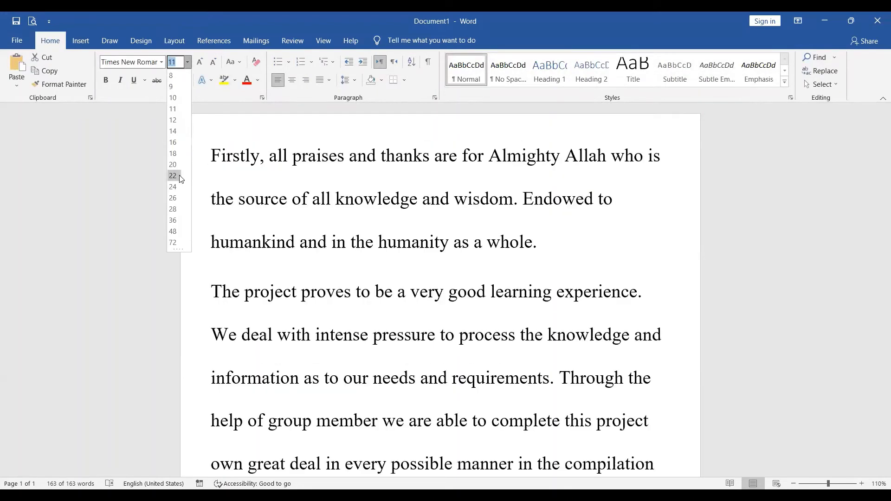
pyautogui.click(181, 179)
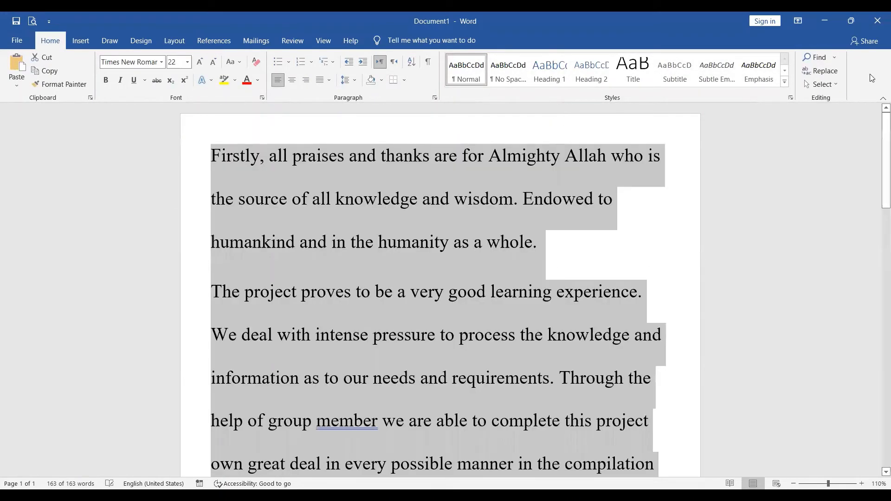
# Switch the document's margins to the Normal preset.
pyautogui.moveTo(879, 116); pyautogui.dragTo(841, 106)
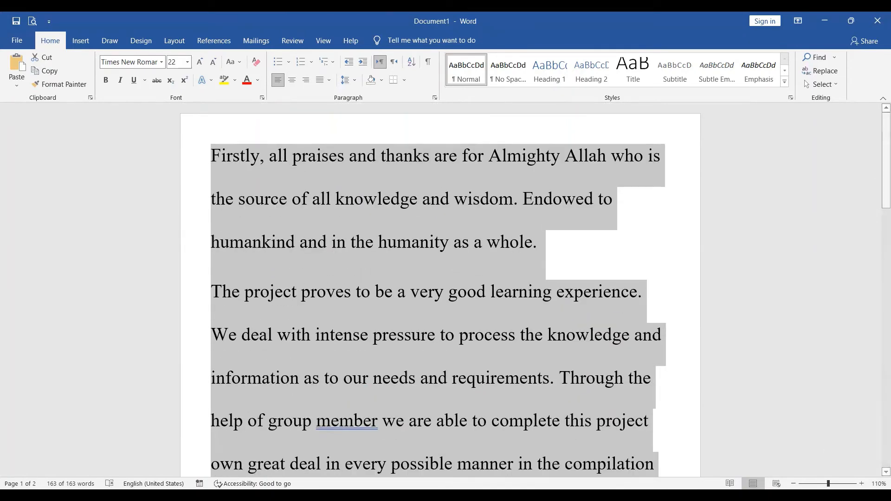
pyautogui.click(794, 484)
pyautogui.click(793, 484)
pyautogui.click(794, 483)
pyautogui.click(793, 483)
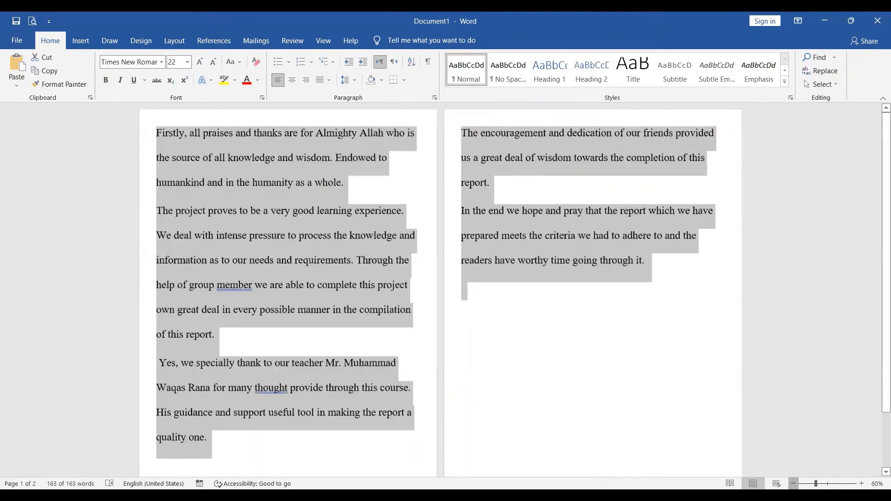
pyautogui.click(794, 484)
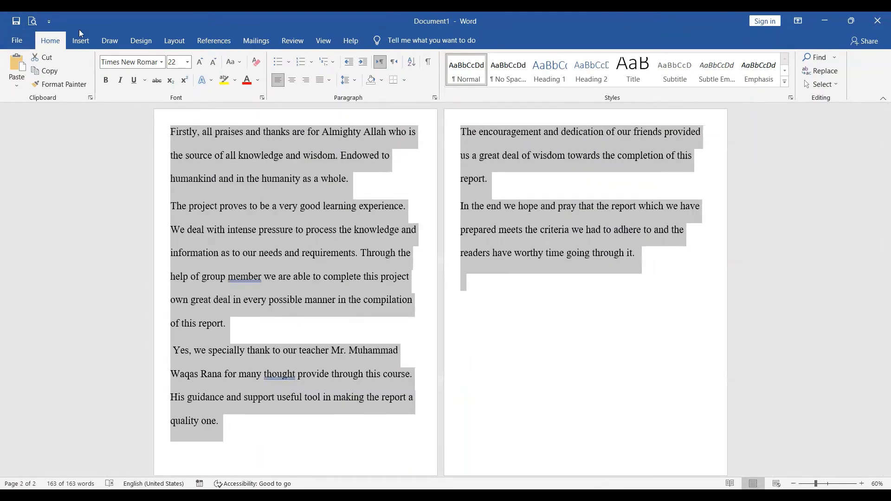
pyautogui.click(179, 42)
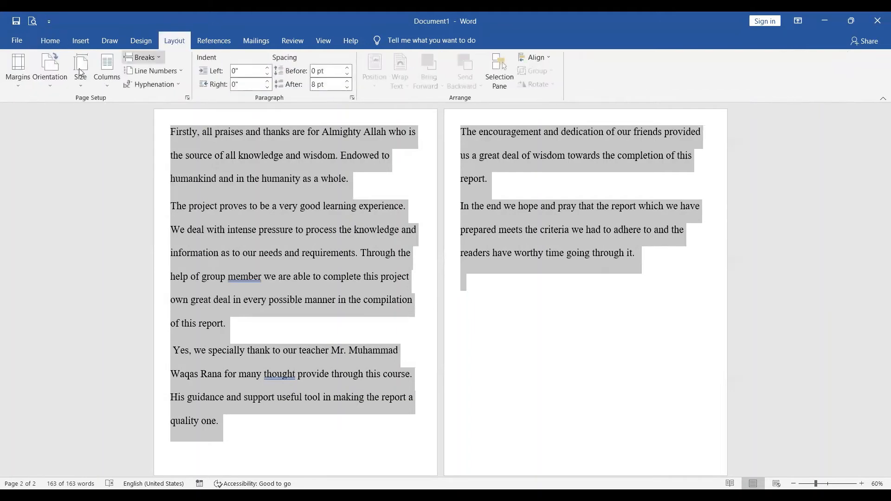
pyautogui.click(15, 80)
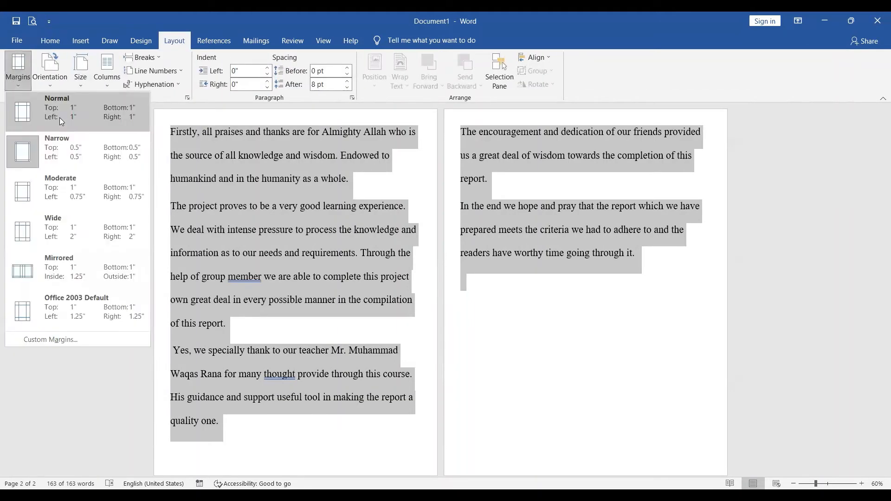
pyautogui.click(60, 118)
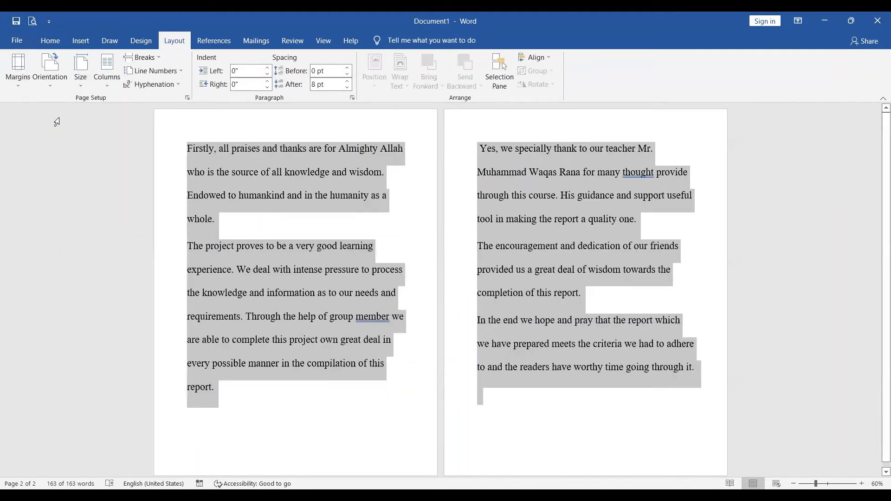
# Try the Moderate margin preset on the document, followed by the Wide preset.
pyautogui.click(20, 71)
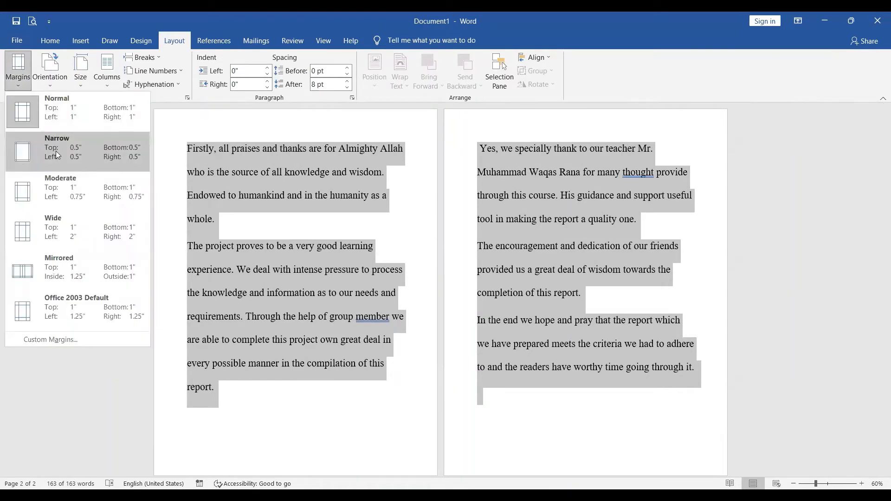
pyautogui.click(76, 189)
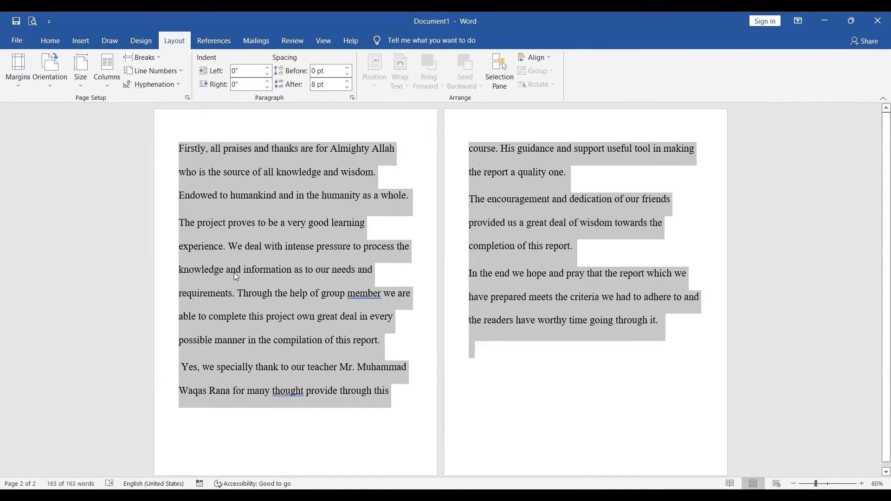
pyautogui.click(15, 84)
pyautogui.click(81, 241)
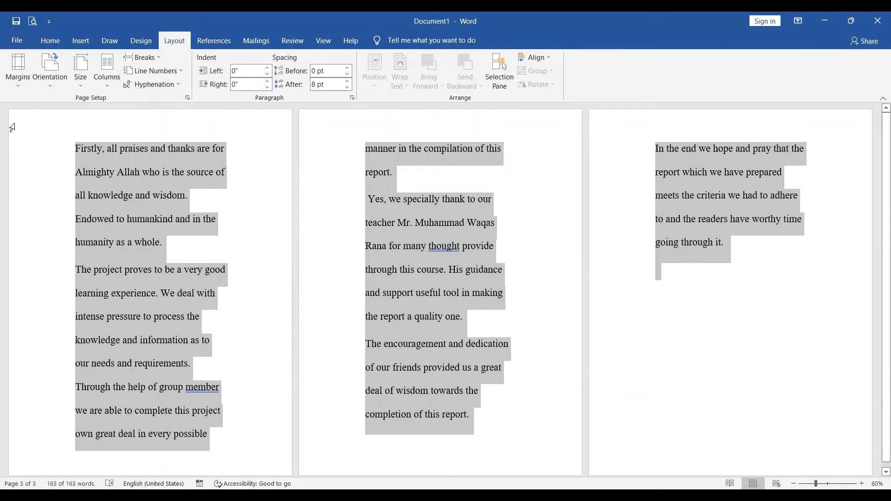
# Try the Mirrored margin preset on the document, followed by the Office 2003 Default preset.
pyautogui.click(19, 74)
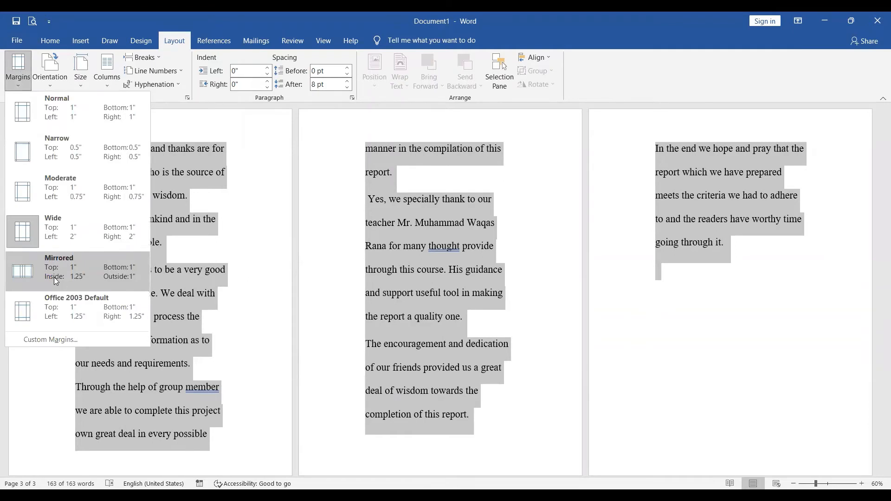
pyautogui.click(54, 277)
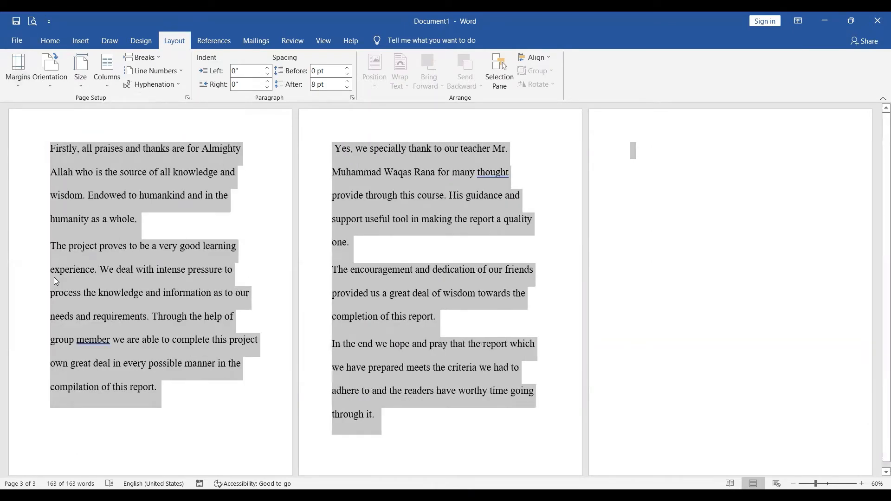
pyautogui.click(18, 82)
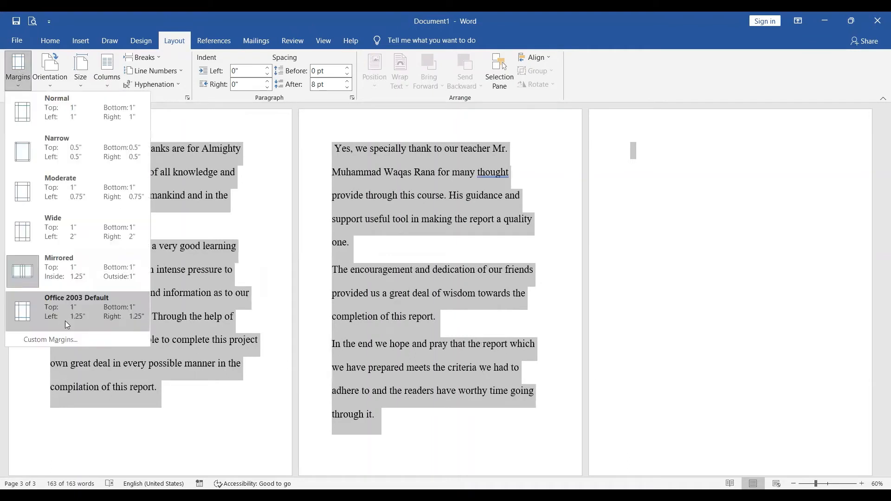
pyautogui.click(65, 322)
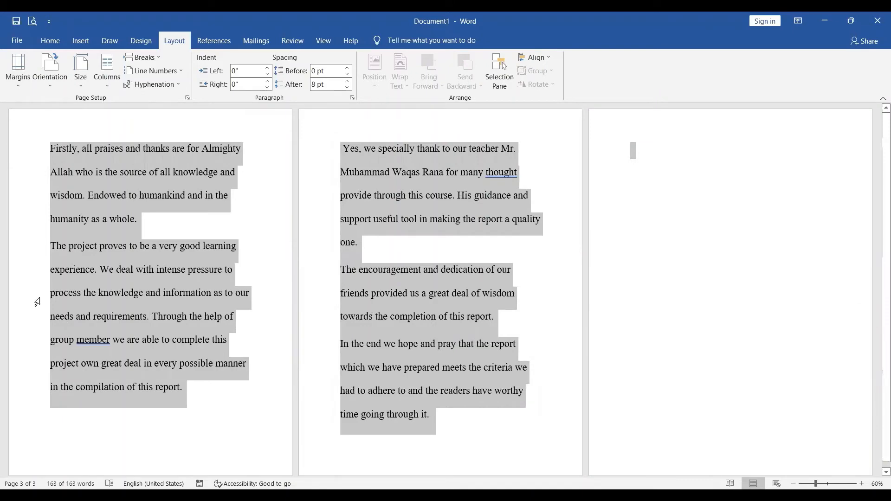
# Return the document's margins to the Normal preset.
pyautogui.click(21, 79)
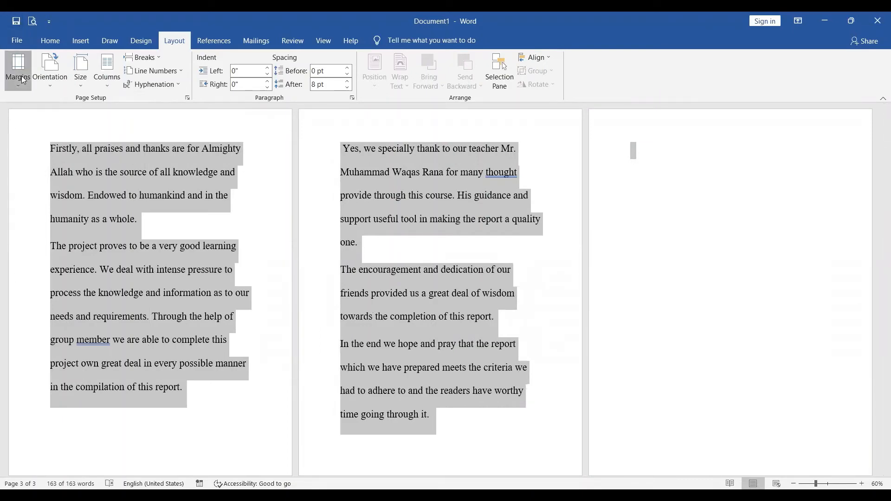
pyautogui.click(69, 112)
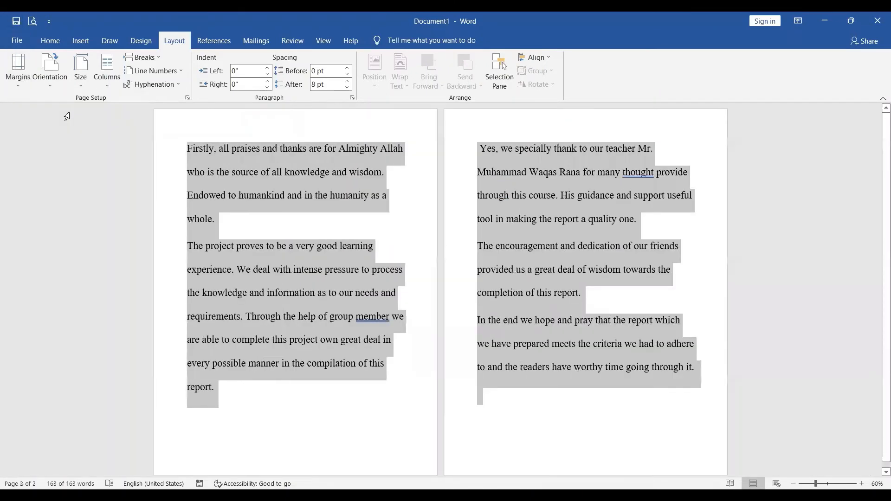
# Try Landscape orientation on the pages and return them to Portrait.
pyautogui.click(48, 86)
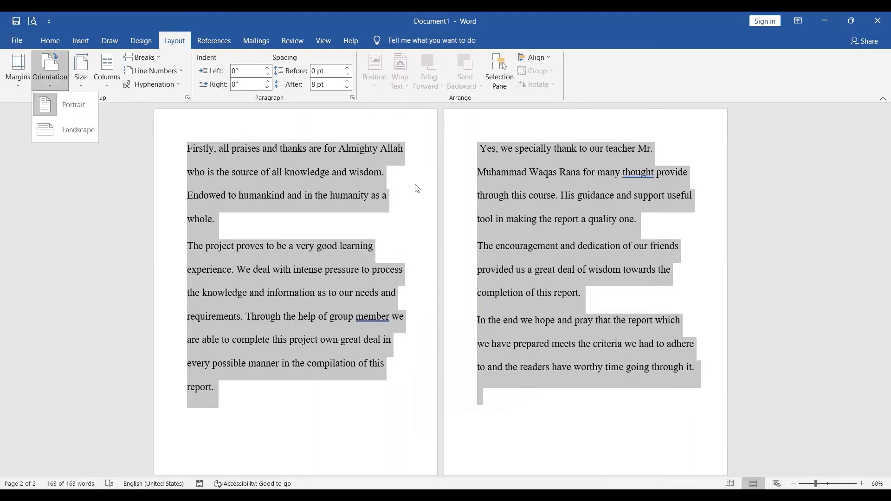
pyautogui.click(78, 130)
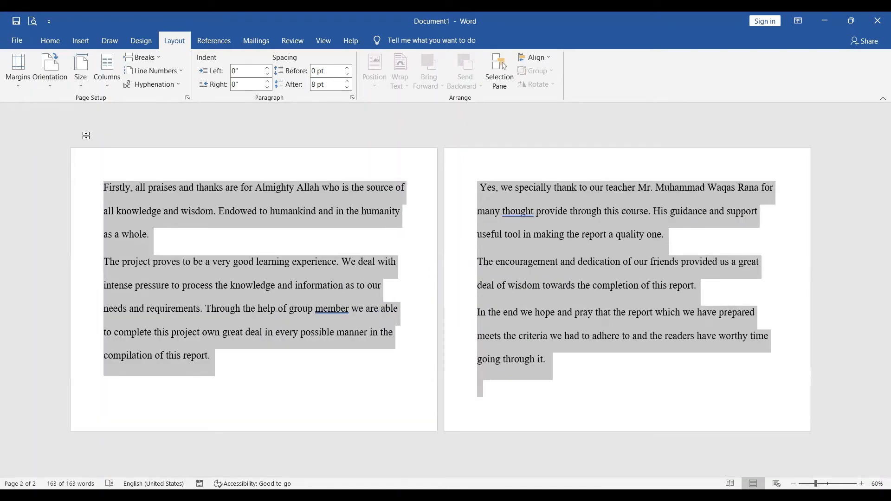
pyautogui.click(59, 77)
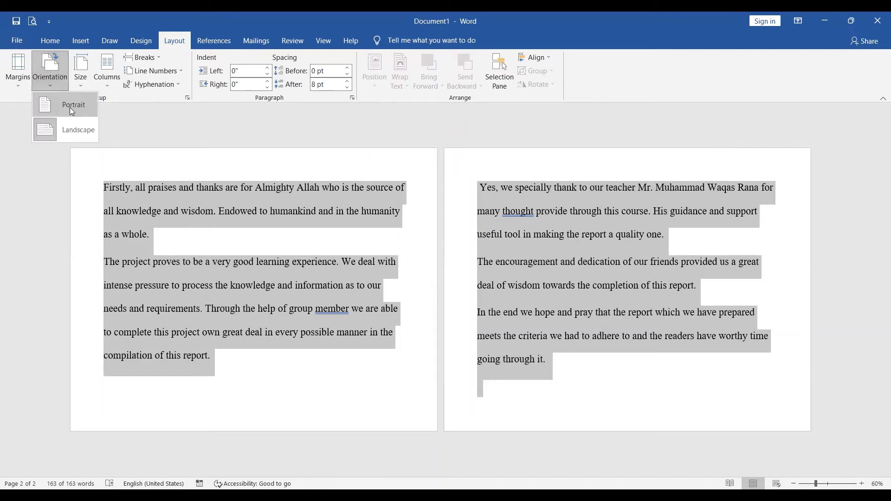
pyautogui.click(71, 107)
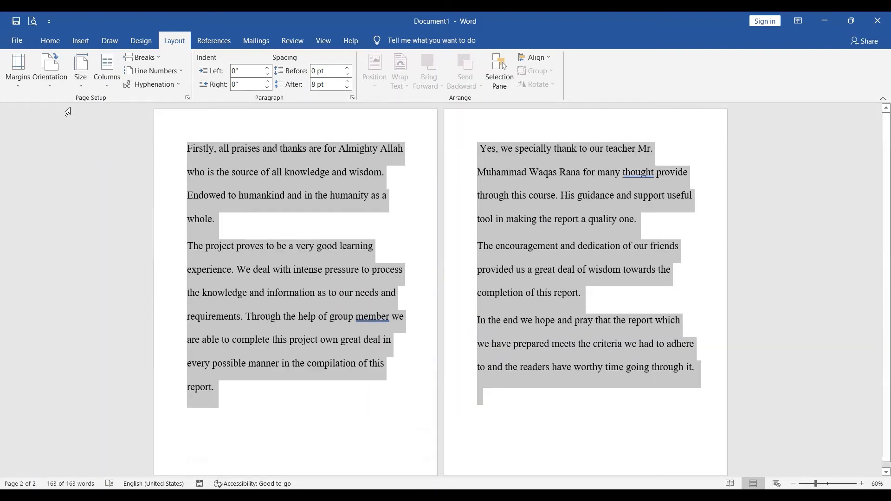
# In the Page Setup margins, try a top margin of 2.7 inches and lower it to 0 inches.
pyautogui.click(81, 73)
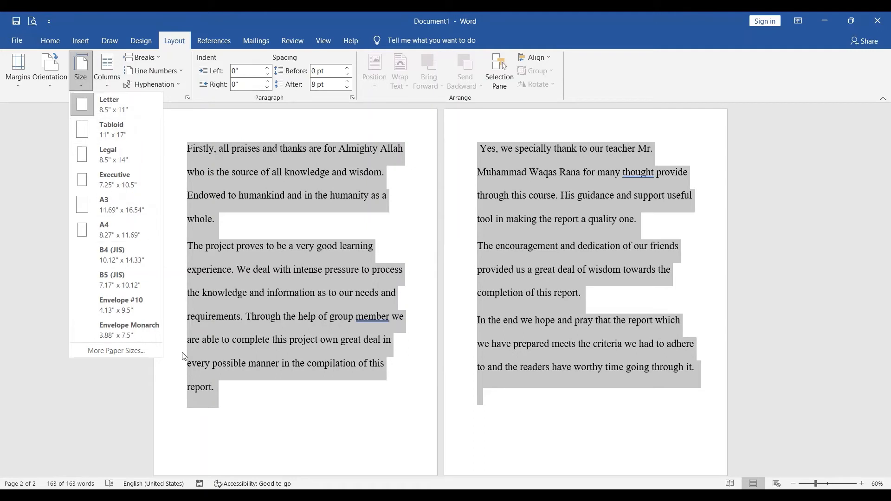
pyautogui.click(132, 353)
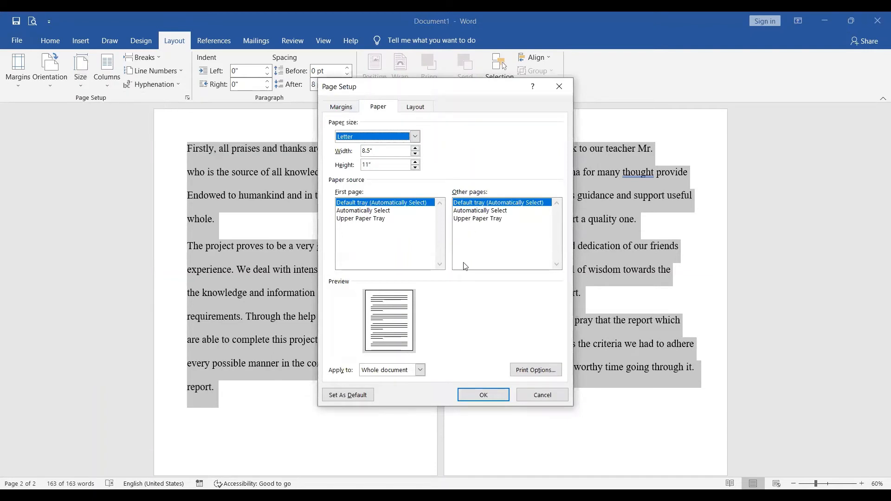
pyautogui.click(335, 111)
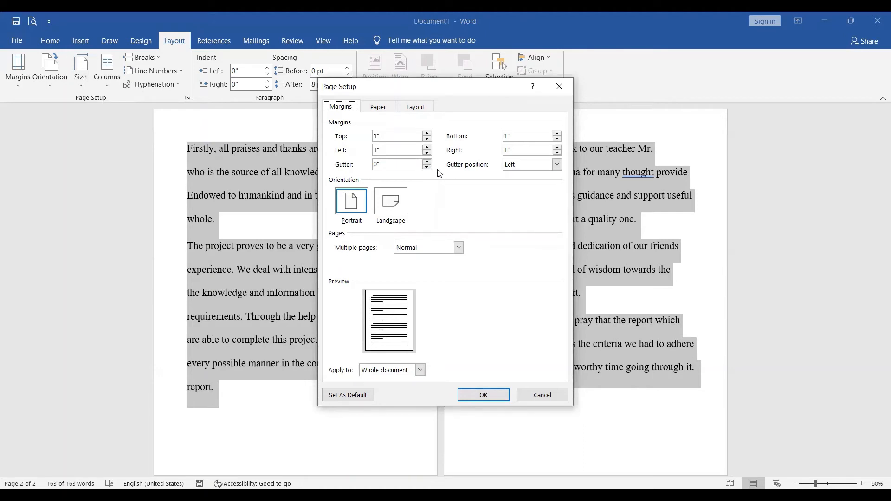
pyautogui.click(427, 133)
pyautogui.click(428, 133)
pyautogui.click(428, 134)
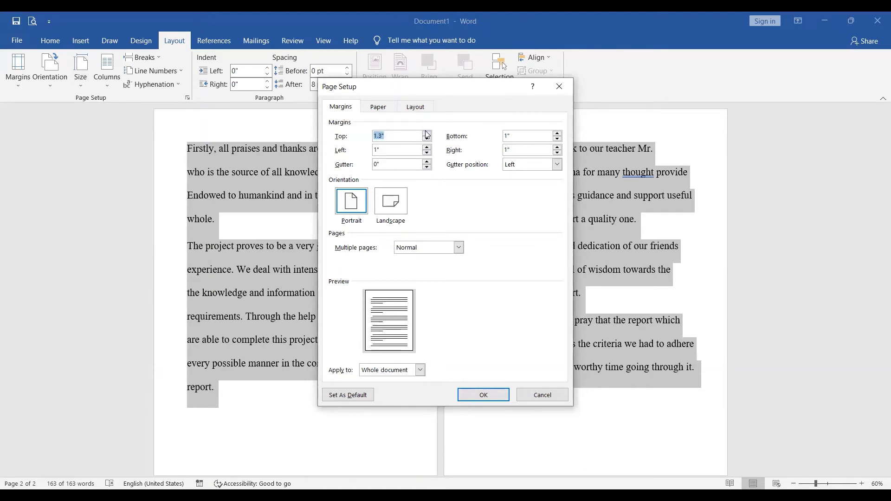
pyautogui.click(427, 133)
pyautogui.click(427, 133)
pyautogui.click(427, 133)
pyautogui.click(427, 133)
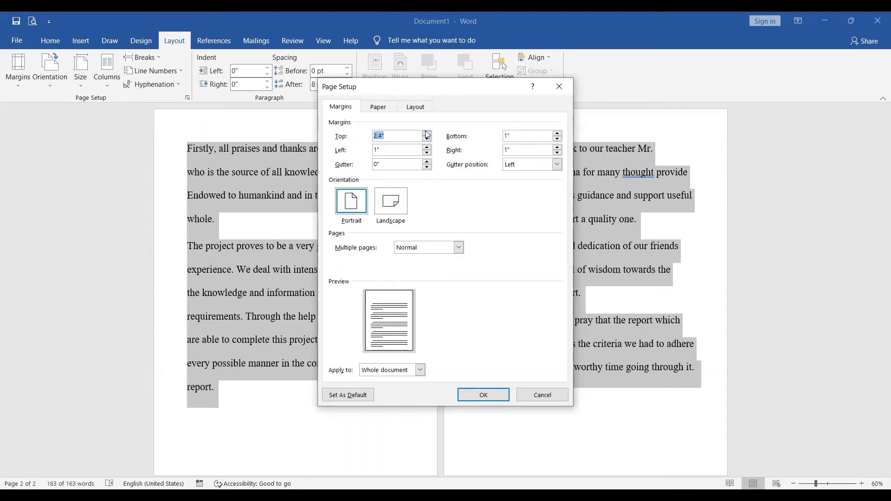
pyautogui.click(428, 133)
pyautogui.click(427, 133)
pyautogui.click(427, 134)
pyautogui.click(428, 139)
pyautogui.click(428, 139)
pyautogui.click(428, 139)
pyautogui.click(427, 139)
pyautogui.click(427, 138)
pyautogui.click(427, 139)
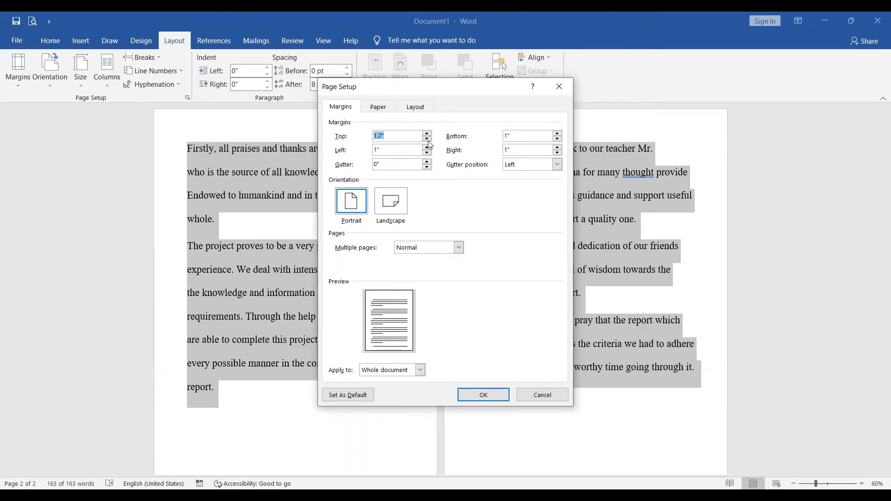
pyautogui.click(427, 138)
pyautogui.click(428, 139)
pyautogui.click(427, 138)
pyautogui.click(428, 139)
pyautogui.click(427, 139)
pyautogui.click(427, 139)
pyautogui.click(428, 139)
pyautogui.click(427, 139)
pyautogui.click(427, 139)
pyautogui.click(427, 139)
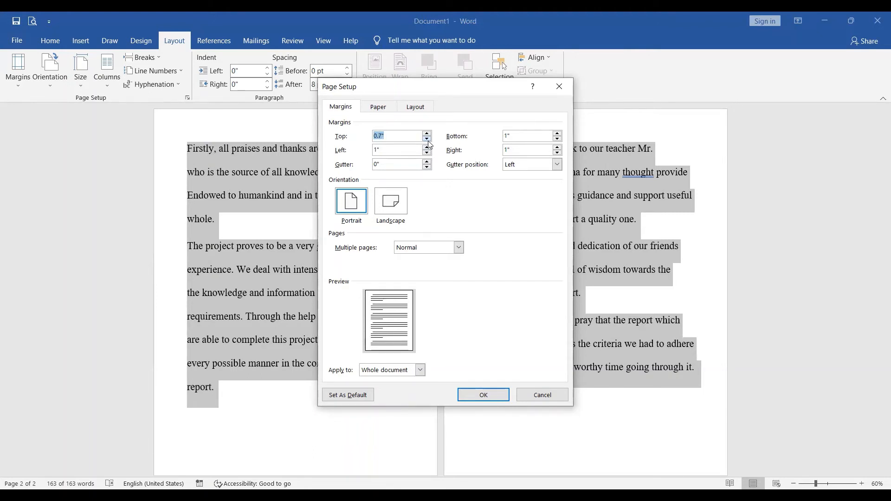
pyautogui.click(428, 140)
pyautogui.click(428, 140)
pyautogui.click(427, 139)
pyautogui.click(427, 139)
pyautogui.click(428, 139)
pyautogui.click(427, 139)
pyautogui.click(427, 139)
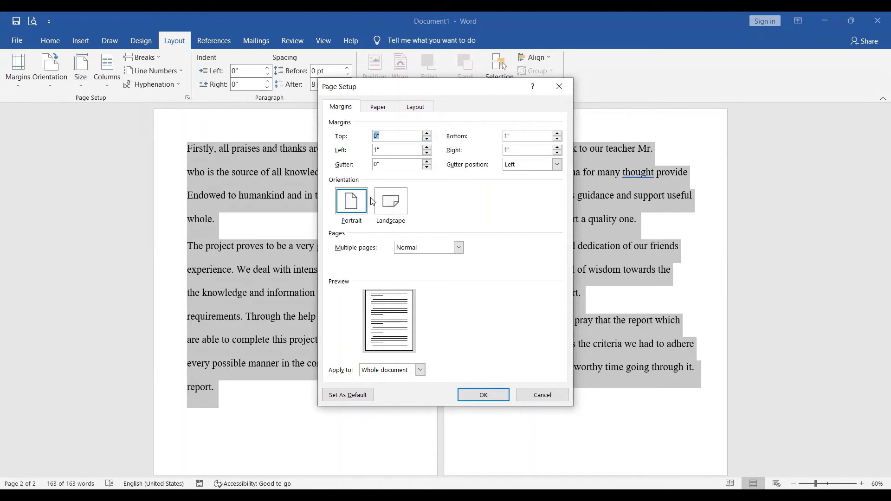
# Examine the choices for multiple pages and for which part of the document the margins apply to, keeping Normal and Whole document.
pyautogui.click(458, 248)
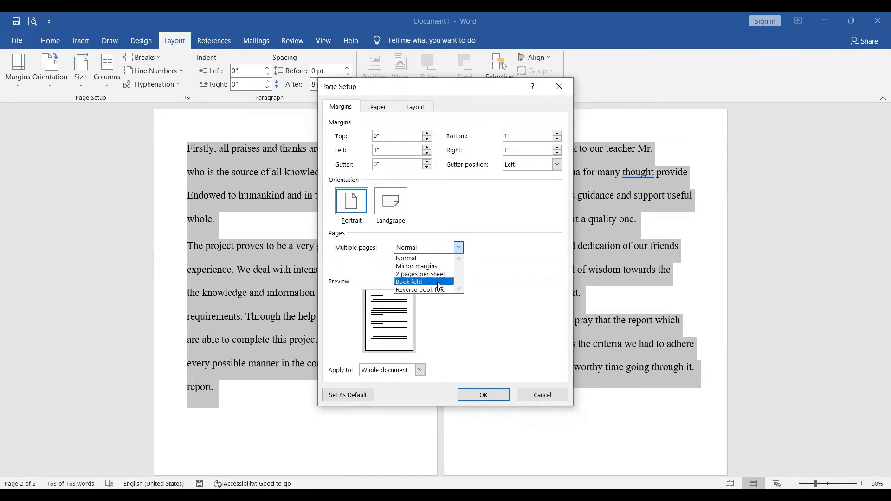
pyautogui.click(421, 370)
pyautogui.click(420, 370)
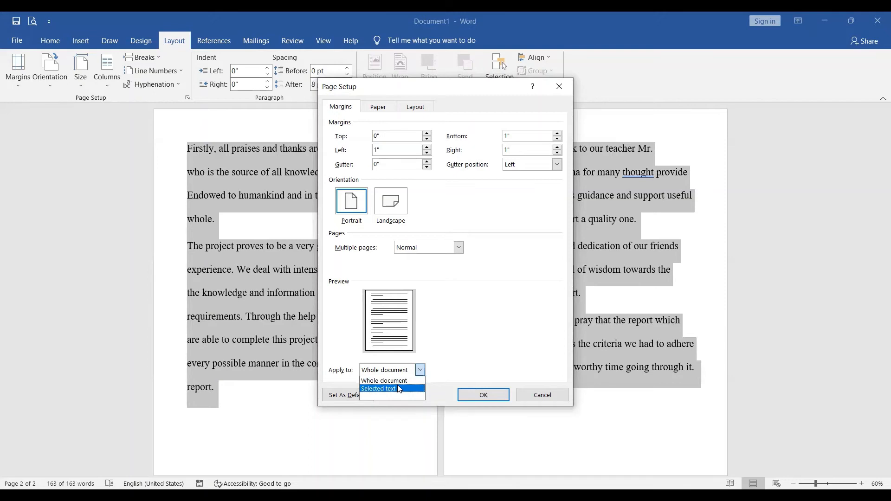
pyautogui.click(475, 335)
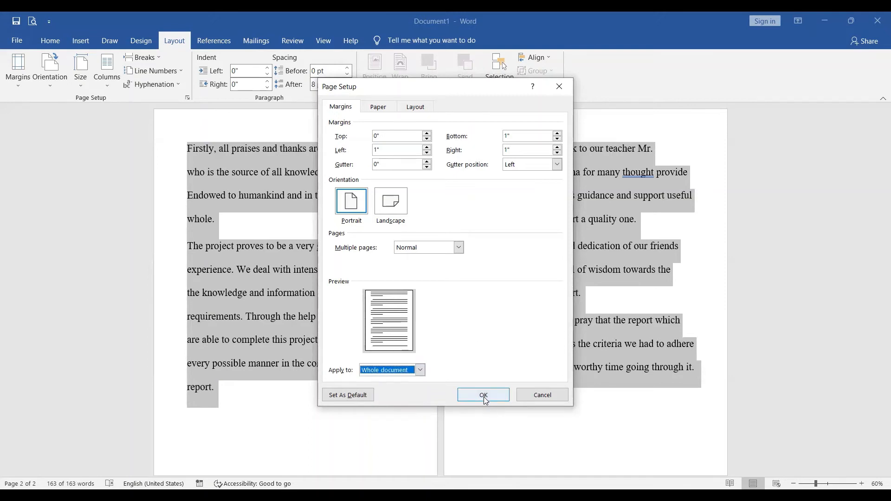
# Examine the available paper sizes in Page Setup, keeping Letter.
pyautogui.click(379, 109)
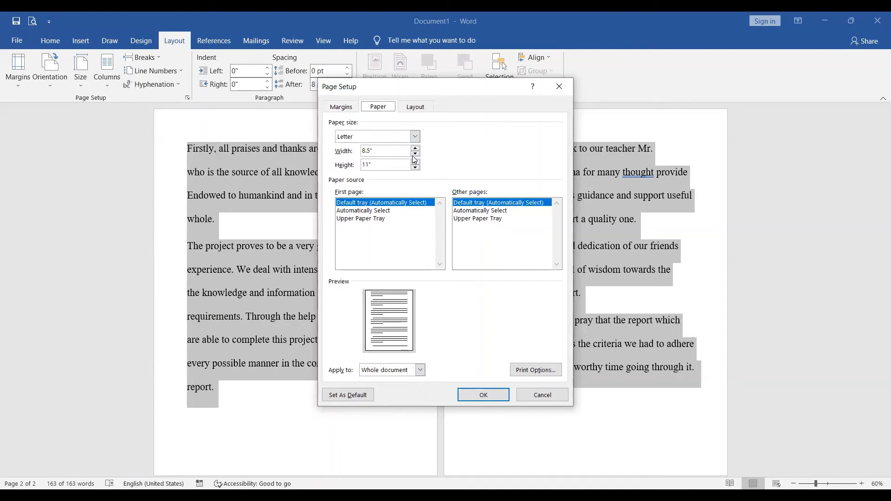
pyautogui.click(415, 136)
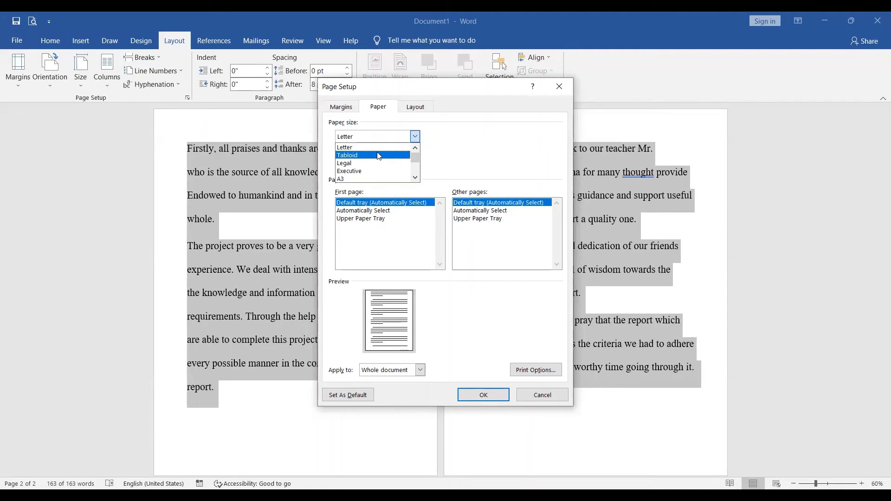
pyautogui.click(415, 178)
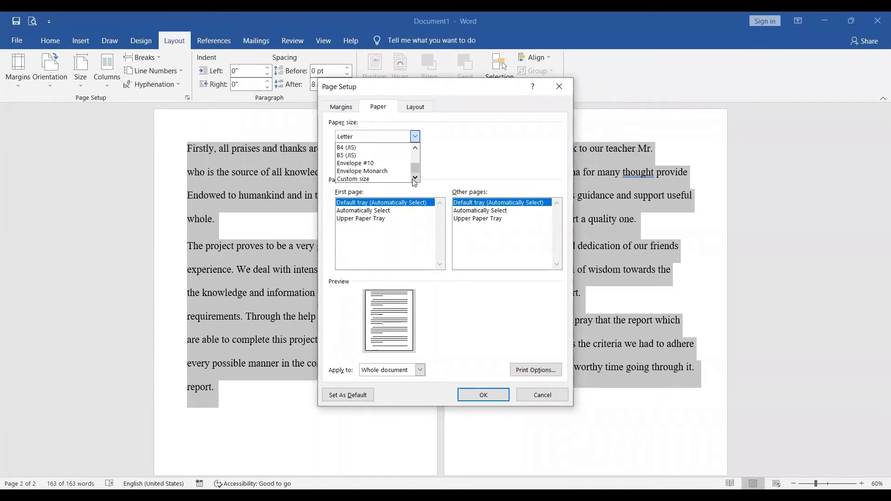
pyautogui.click(414, 137)
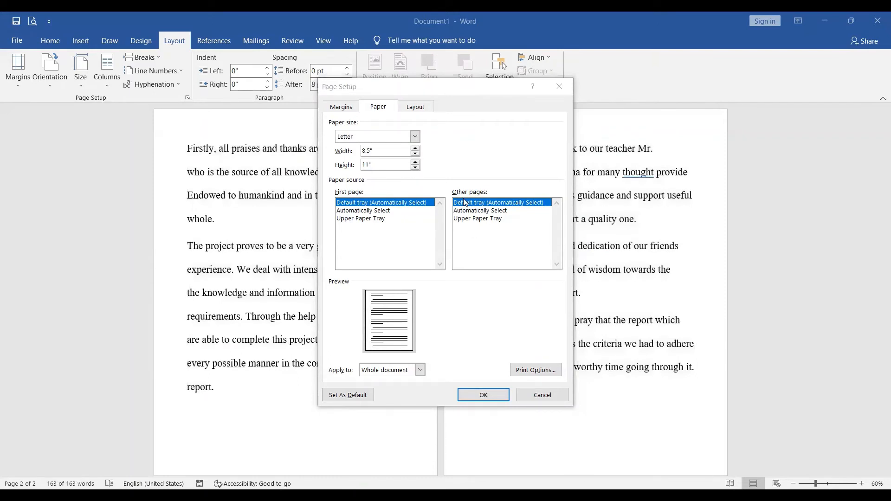
# Examine the section start and section direction choices in the Page Setup layout settings, keeping New page and Left-to-right.
pyautogui.click(417, 109)
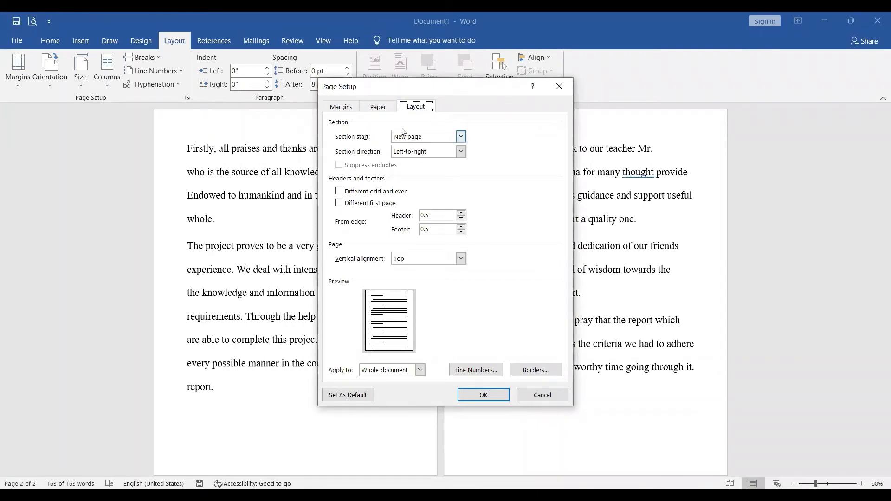
pyautogui.click(461, 137)
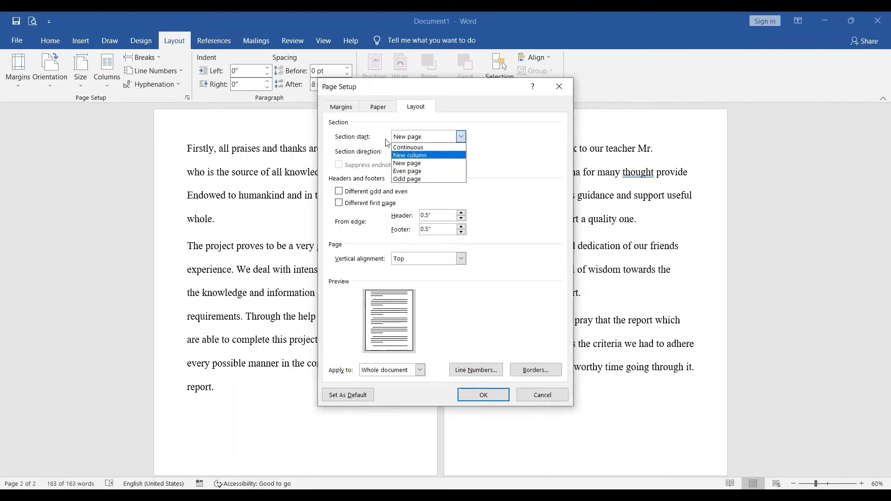
pyautogui.click(350, 146)
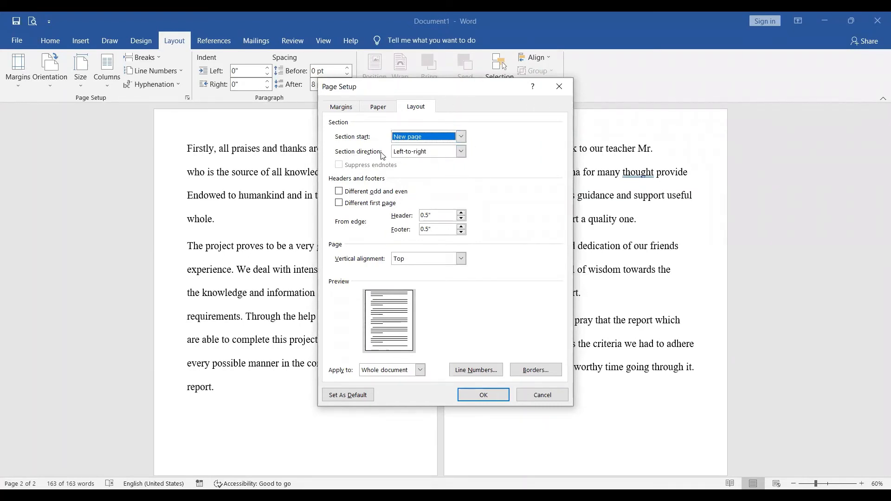
pyautogui.click(462, 152)
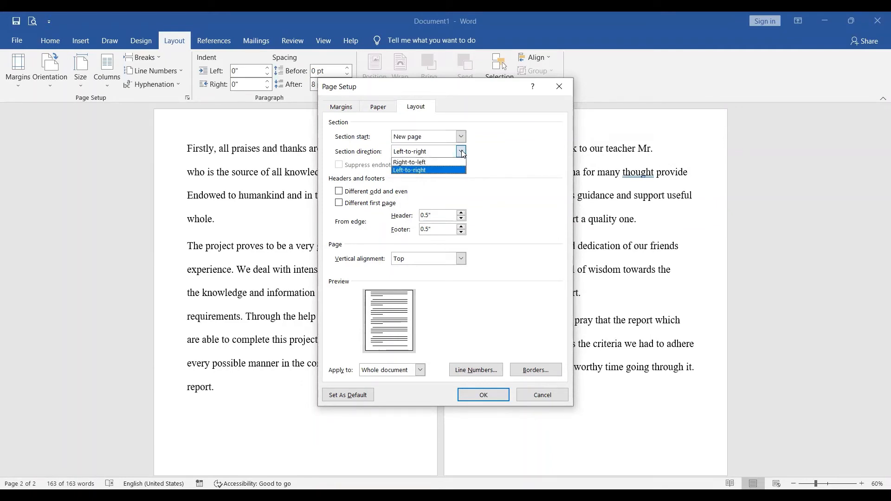
pyautogui.click(462, 152)
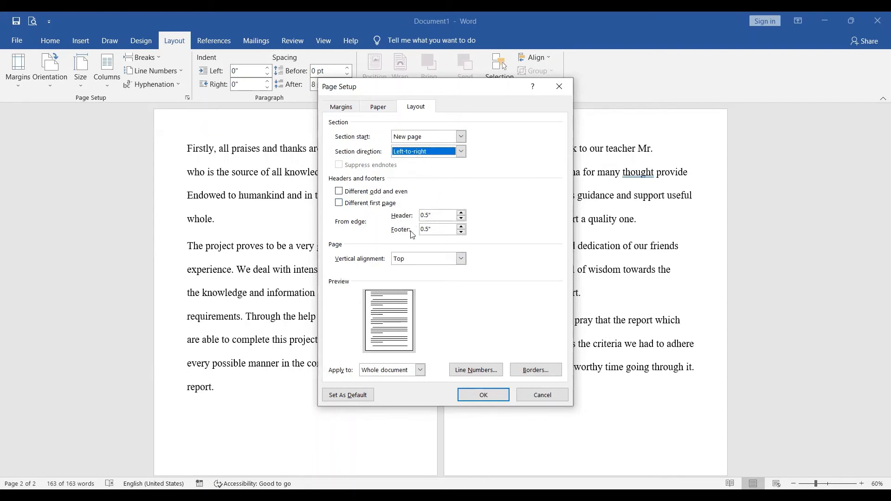
# Try a header distance of 0.4 inches, restore 0.5 inches, and examine the vertical alignment and apply-to choices.
pyautogui.click(462, 220)
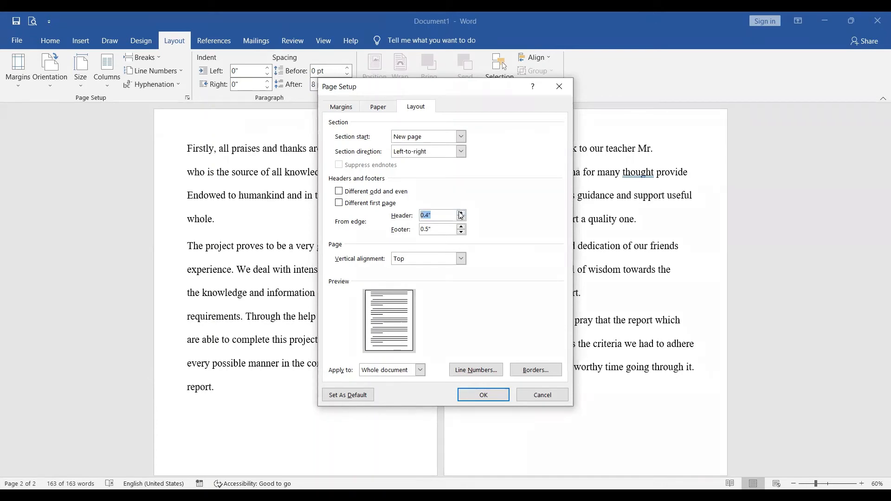
pyautogui.click(462, 259)
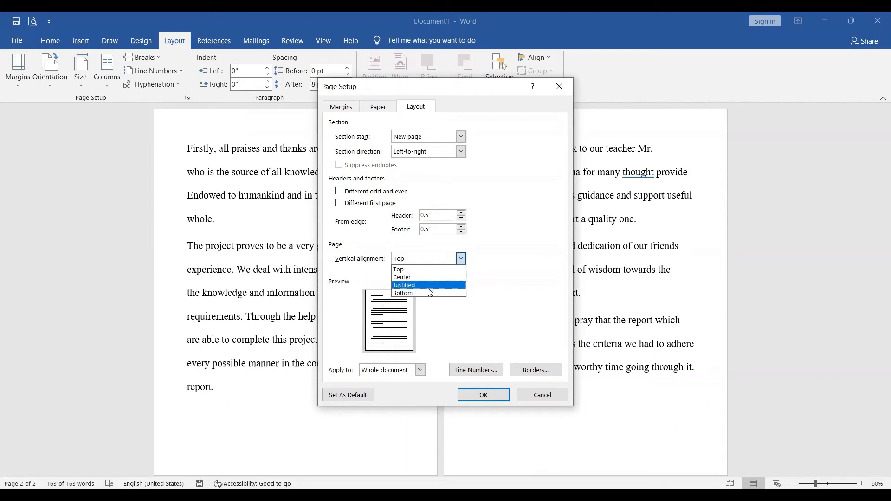
pyautogui.click(418, 372)
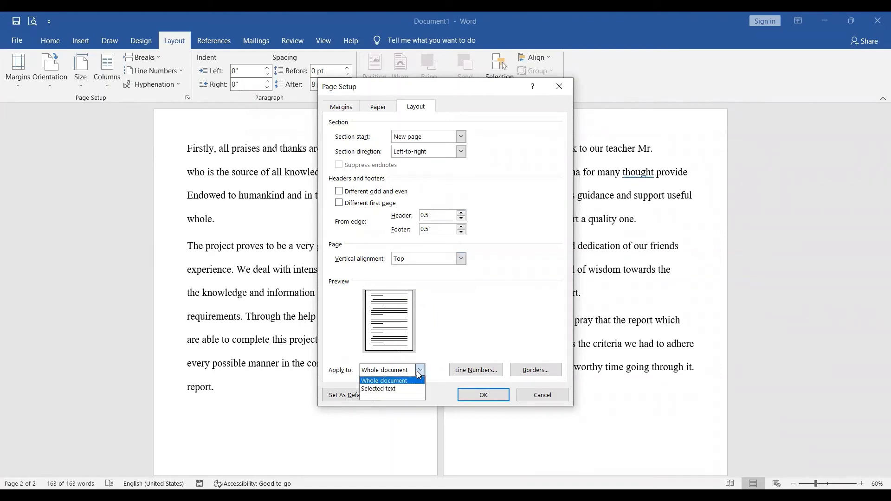
# View the line numbering options and the Borders and Shading options from Page Setup, cancelling each dialog.
pyautogui.click(462, 371)
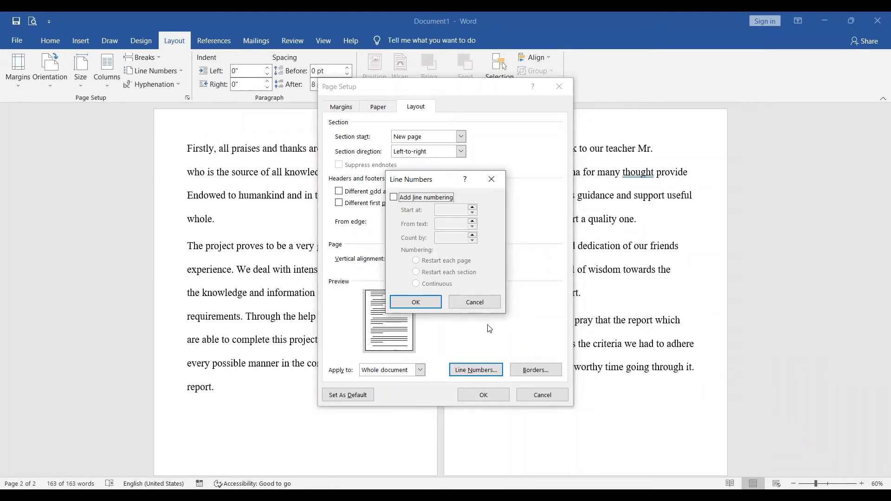
pyautogui.click(475, 302)
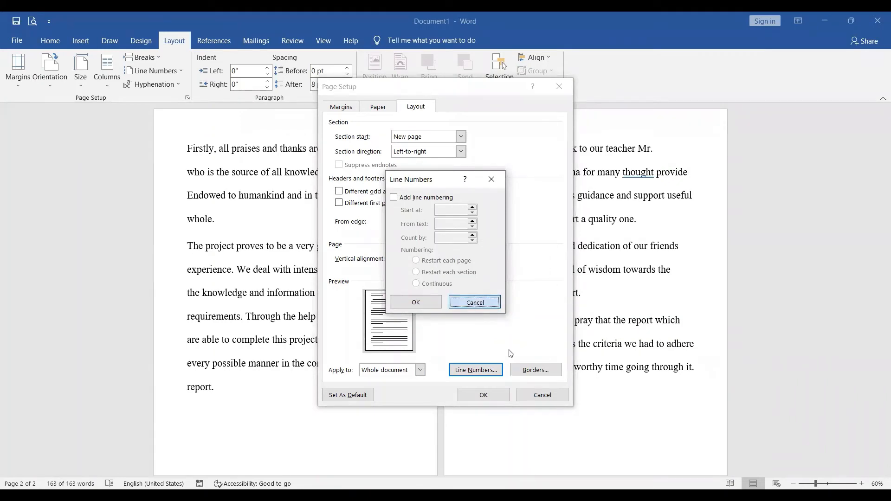
pyautogui.click(541, 377)
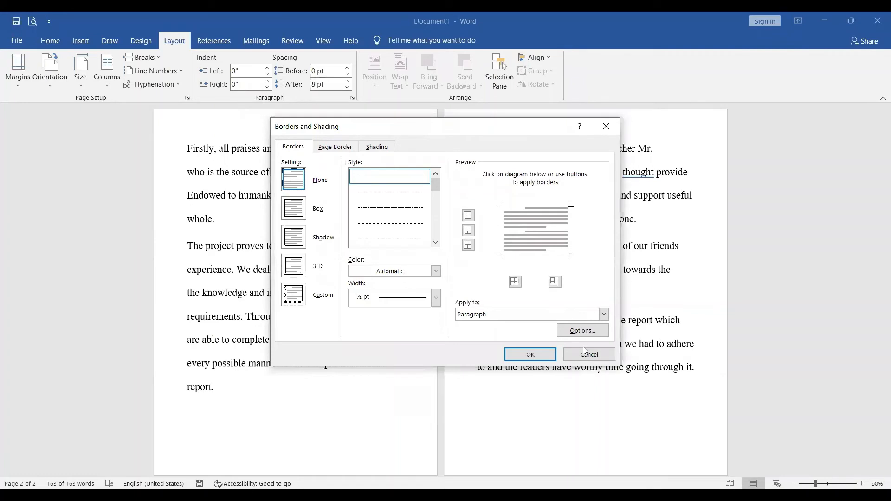
pyautogui.click(590, 355)
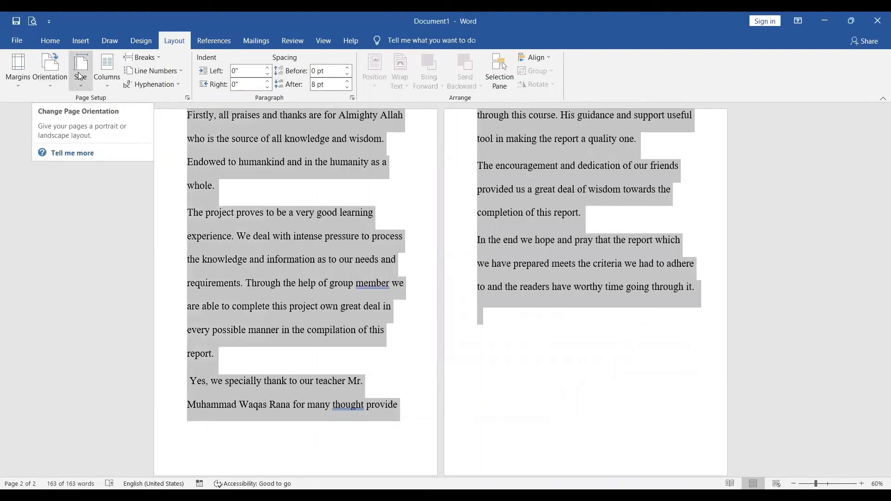
# Try a three-column layout on the selected text, change it to two columns, and deselect the text.
pyautogui.click(109, 75)
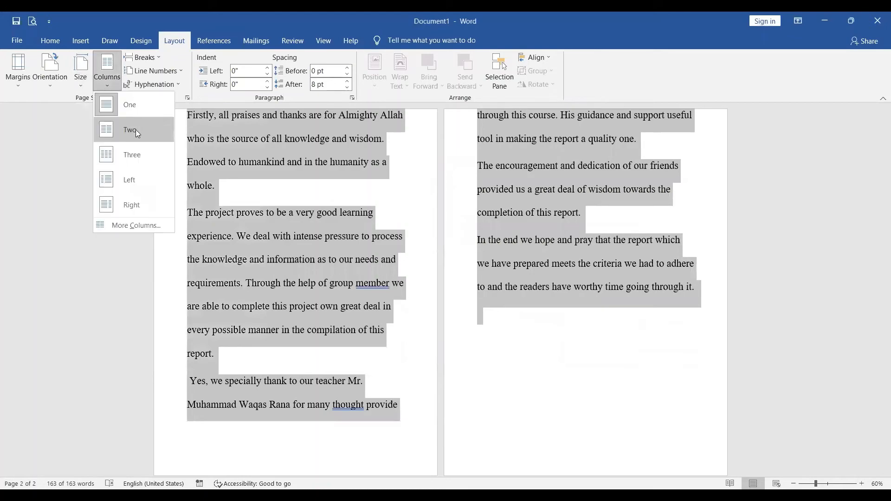
pyautogui.click(135, 158)
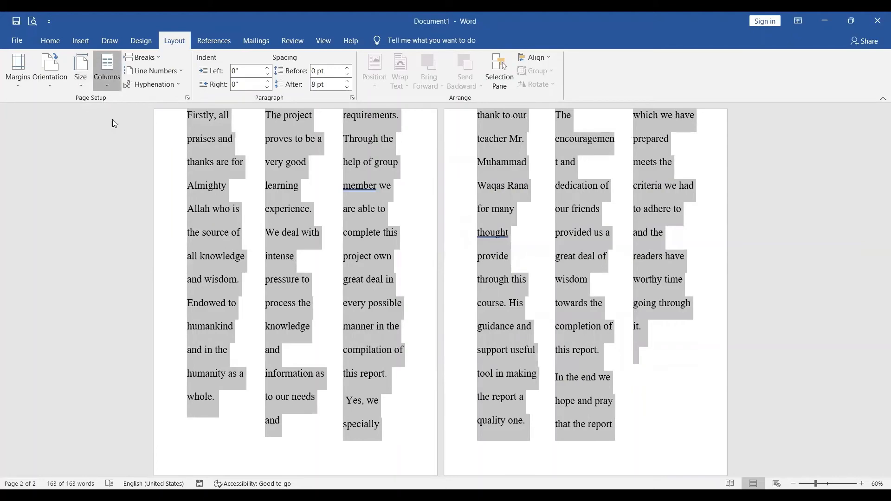
pyautogui.click(106, 69)
pyautogui.click(117, 132)
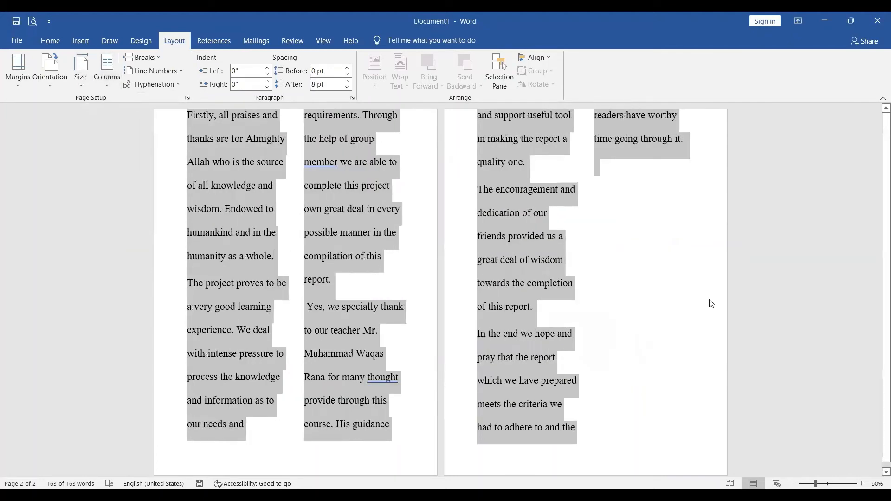
pyautogui.click(370, 366)
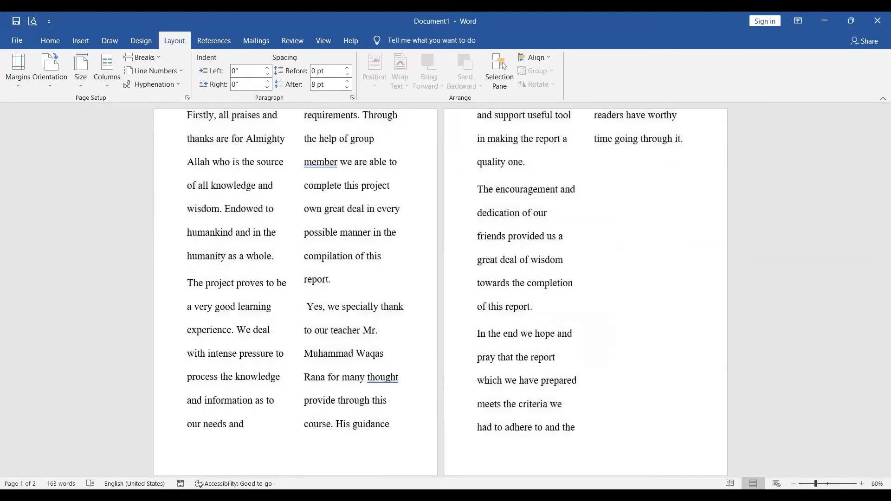
# Examine the available page break and section break types without inserting one.
pyautogui.keyDown('ctrl'); pyautogui.scroll(5, 571, 306); pyautogui.keyUp('ctrl')
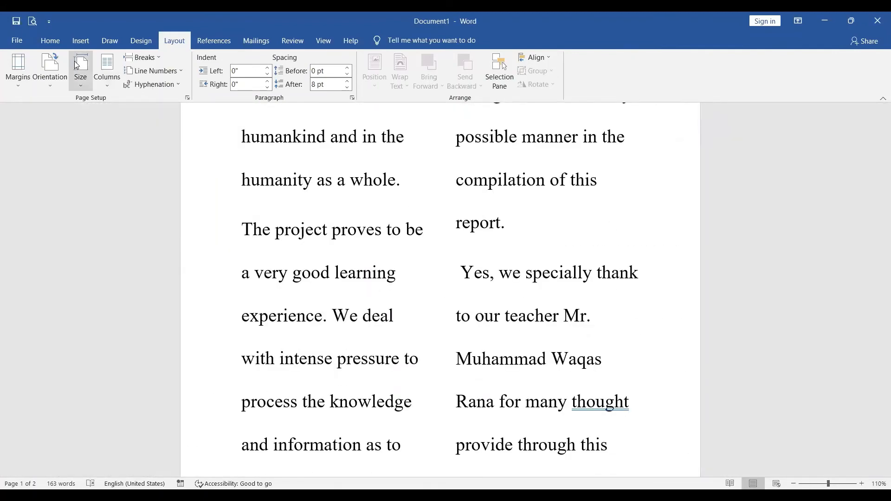
pyautogui.click(162, 58)
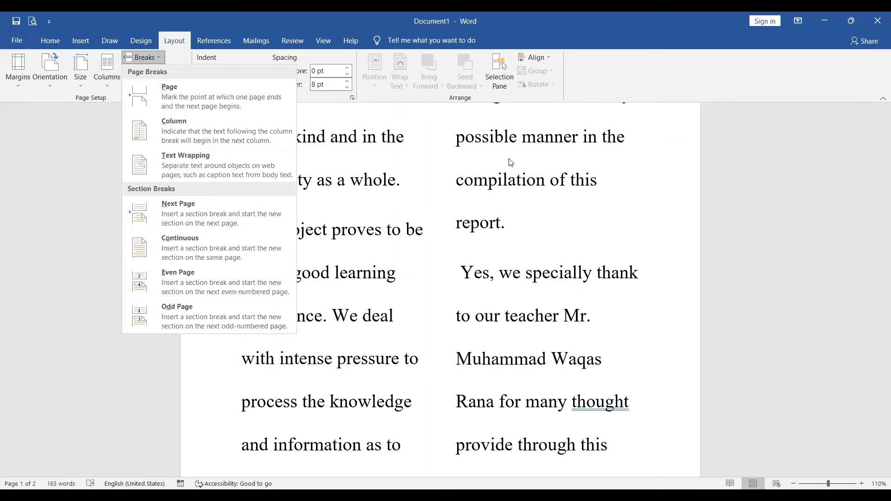
pyautogui.click(578, 358)
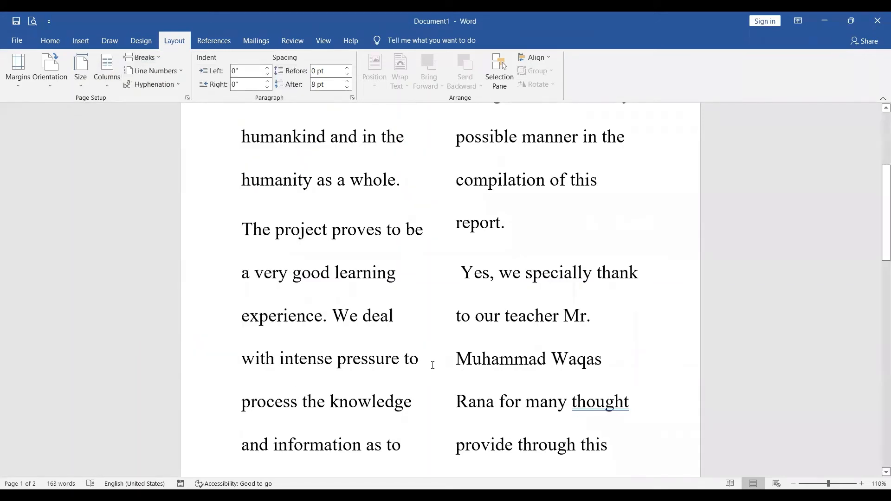
# Make the words "with intense pressure to" in the second paragraph bold.
pyautogui.moveTo(432, 365); pyautogui.dragTo(224, 353)
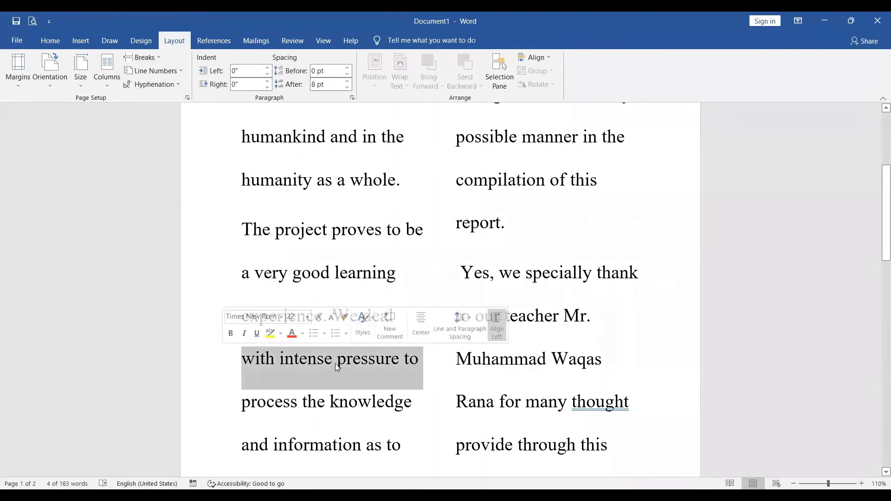
pyautogui.click(56, 38)
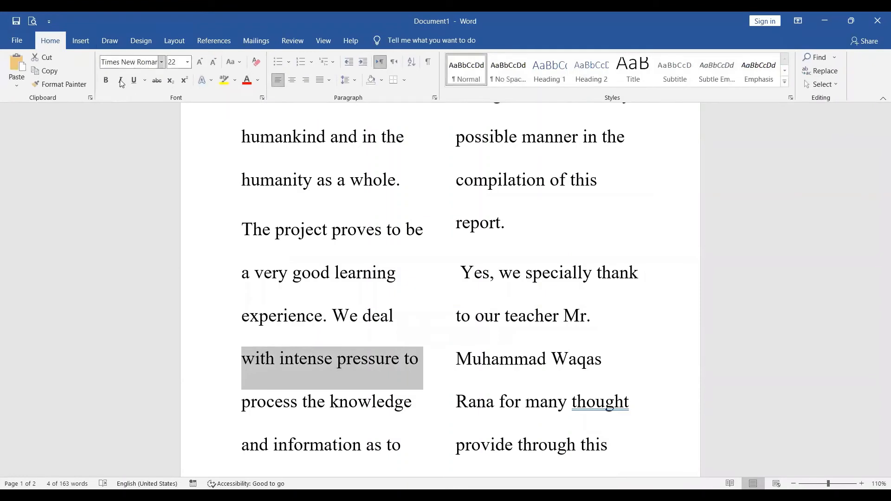
pyautogui.click(106, 80)
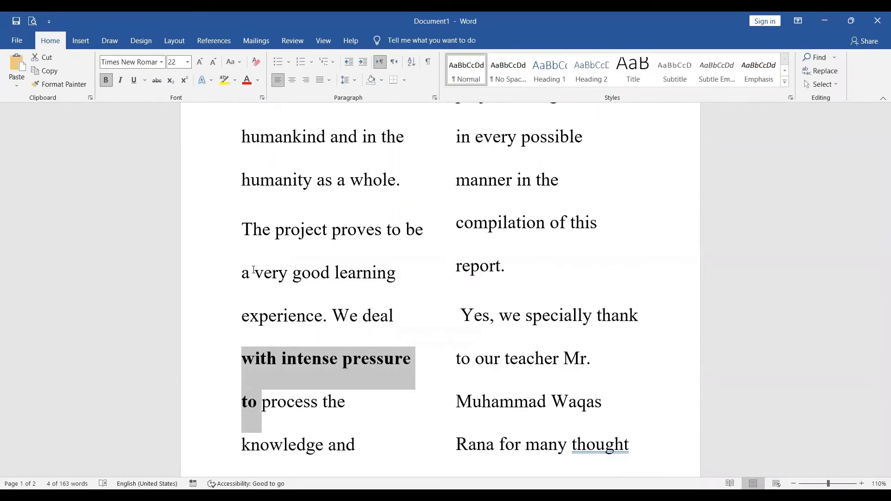
# Start a new paragraph after the bold words and place the cursor before "with intense pressure".
pyautogui.click(259, 406)
pyautogui.press('Return')
pyautogui.press('Up')
pyautogui.press('Up')
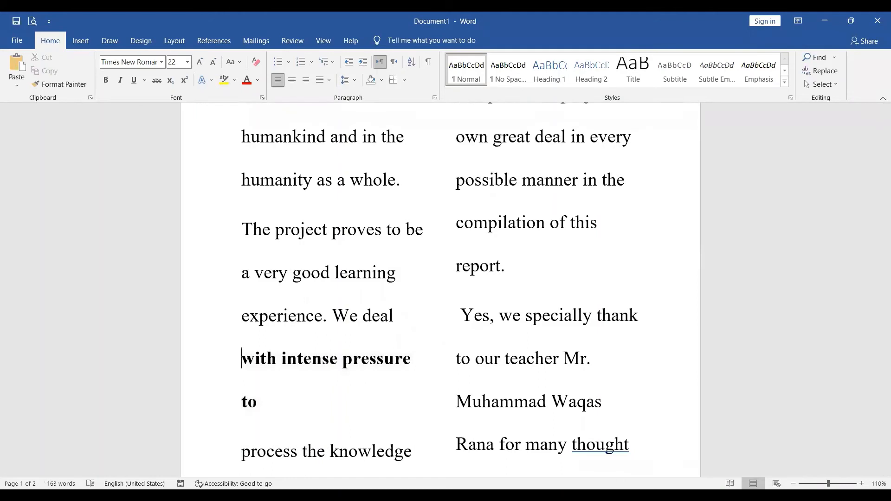
# Insert a page break before the bold words, look at the page split, and remove the break.
pyautogui.click(176, 43)
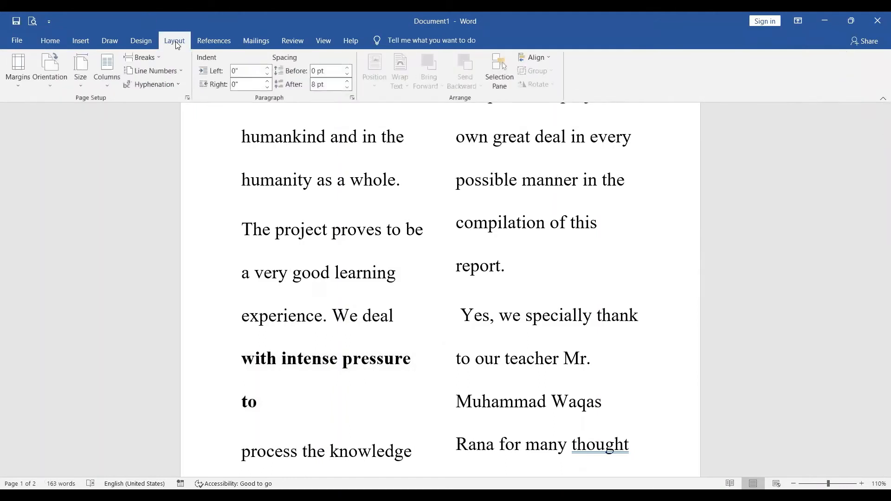
pyautogui.click(153, 59)
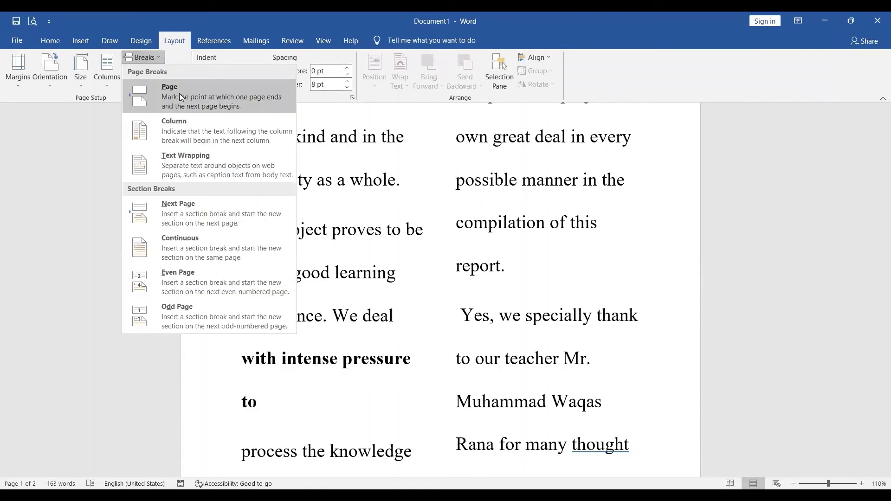
pyautogui.click(179, 94)
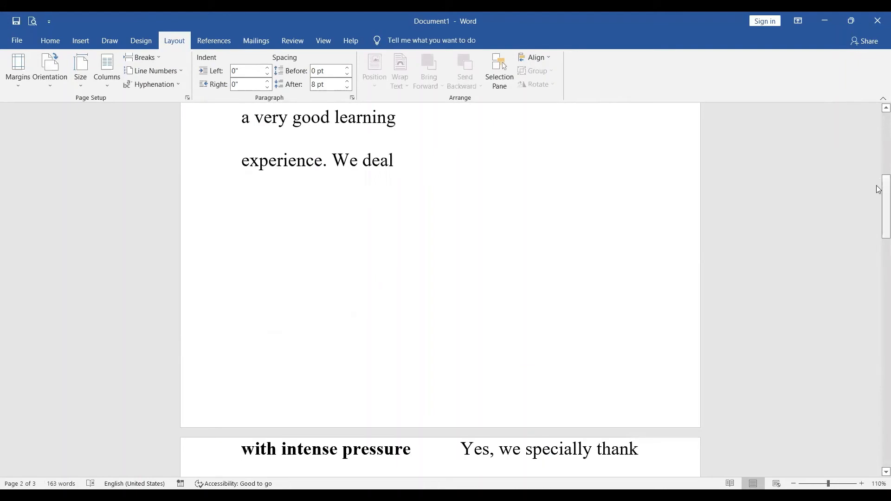
pyautogui.moveTo(879, 193)
pyautogui.mouseDown()
pyautogui.moveTo(878, 257)
pyautogui.moveTo(879, 196)
pyautogui.mouseUp()
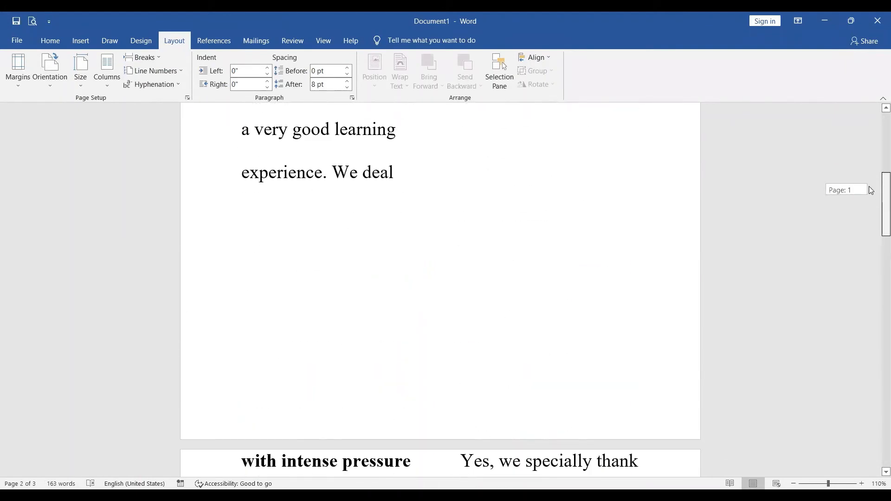
pyautogui.click(414, 194)
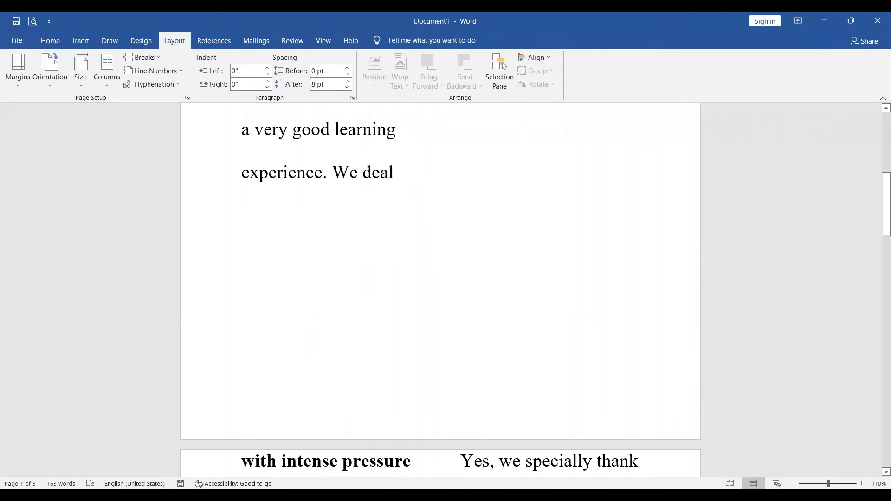
pyautogui.press('Delete')
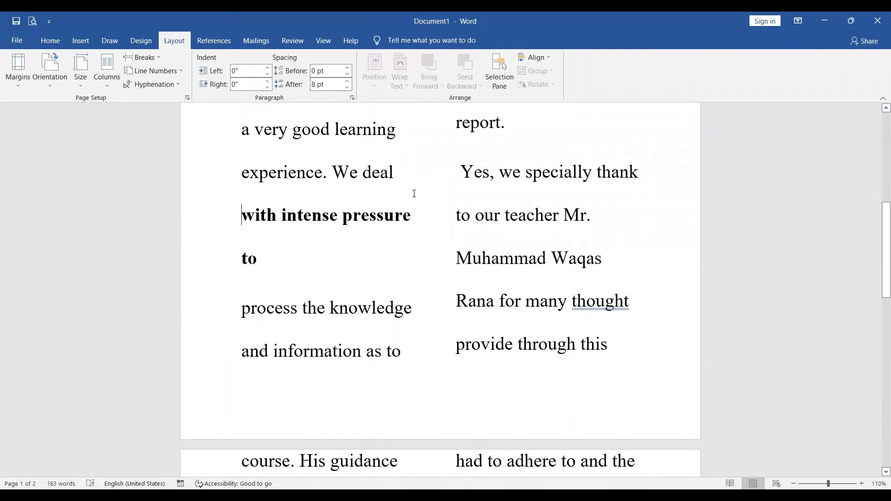
# Add several empty paragraphs between "We deal" and the bold words.
pyautogui.click(402, 182)
pyautogui.press('Return')
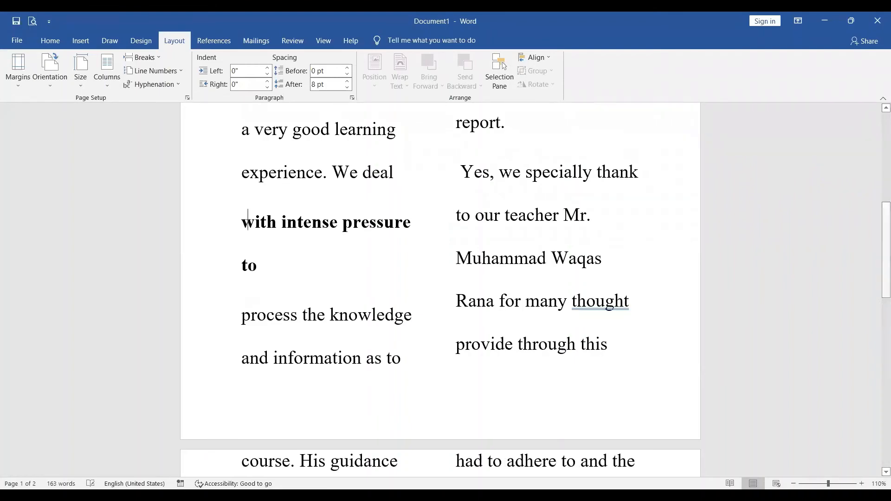
pyautogui.press('Return')
pyautogui.press('Return')
pyautogui.press('Return')
pyautogui.press('Return')
pyautogui.press('Return')
pyautogui.press('Return')
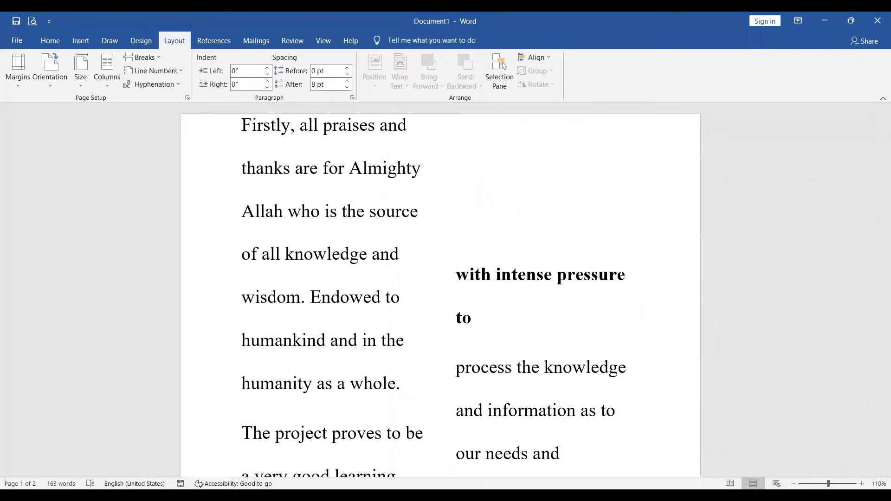
# Undo the recent paragraph edits and the bold formatting, and redo the bold on "with intense pressure to".
pyautogui.hotkey('ctrl', 'z')
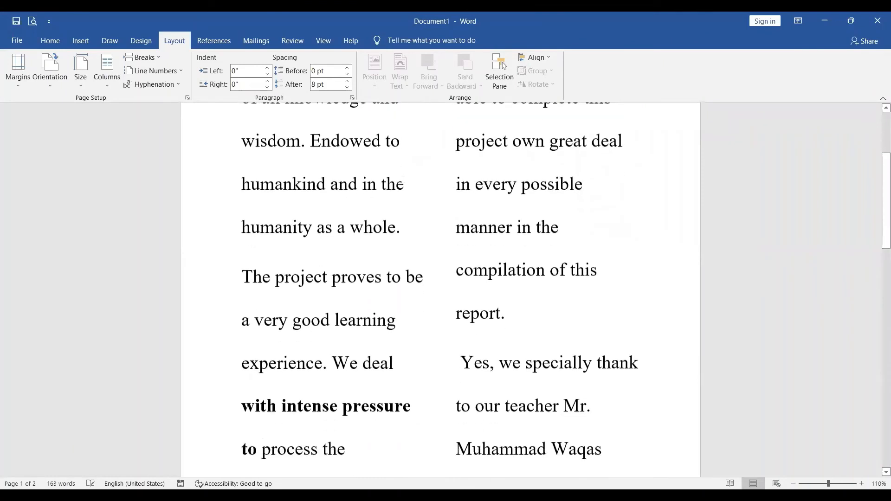
pyautogui.hotkey('ctrl', 'z')
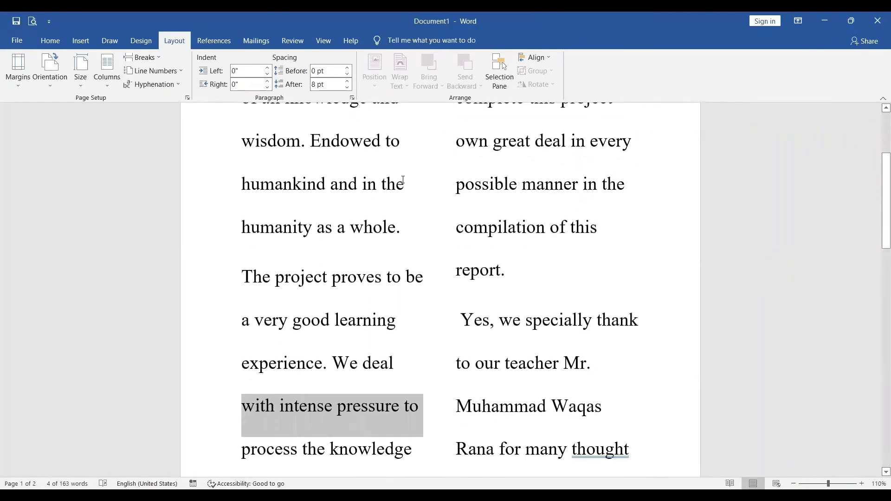
pyautogui.hotkey('ctrl', 'y')
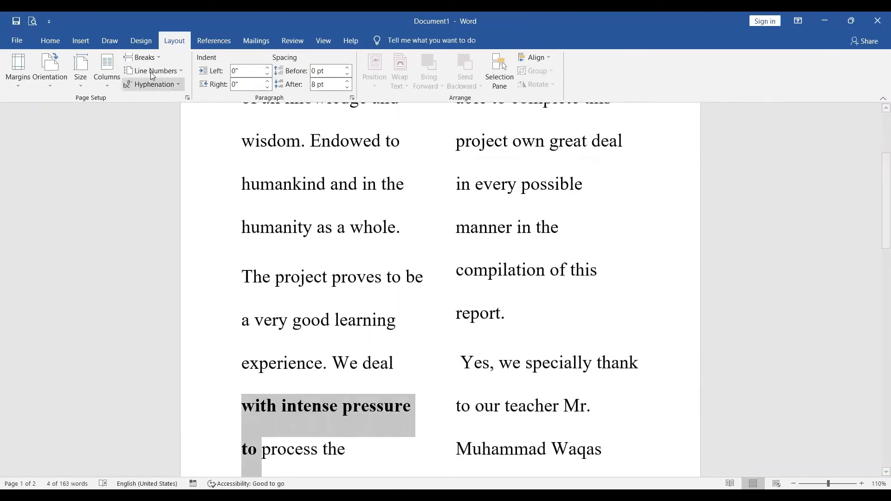
# Try a page break with the bold words selected, look at the pages, and undo it.
pyautogui.click(144, 58)
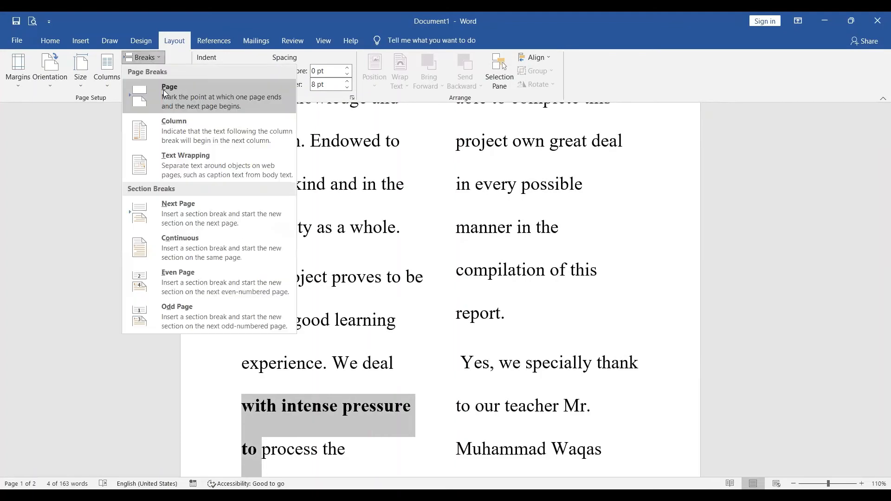
pyautogui.click(165, 94)
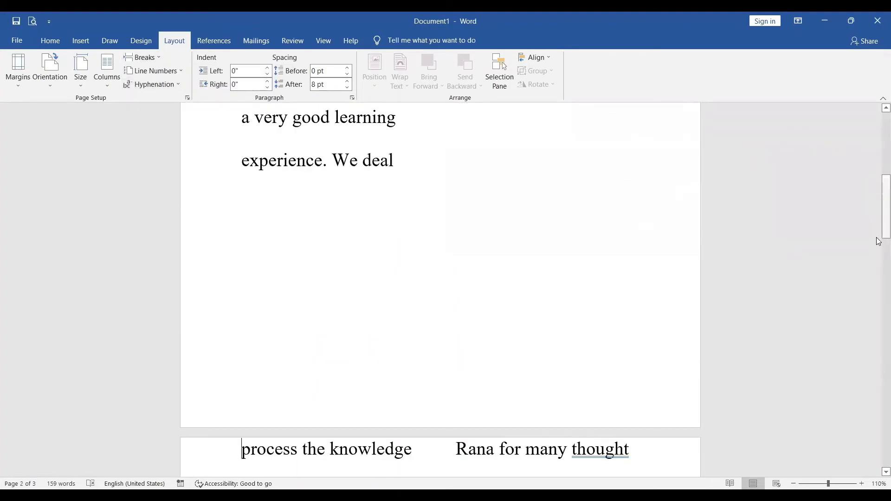
pyautogui.moveTo(875, 201); pyautogui.dragTo(875, 155)
pyautogui.hotkey('ctrl', 'z')
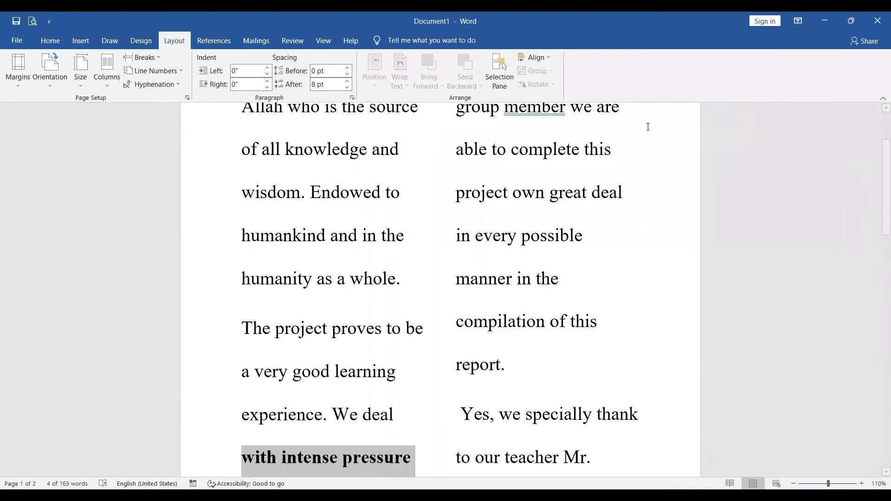
# Insert a column break directly before the bold "with intense pressure".
pyautogui.click(246, 442)
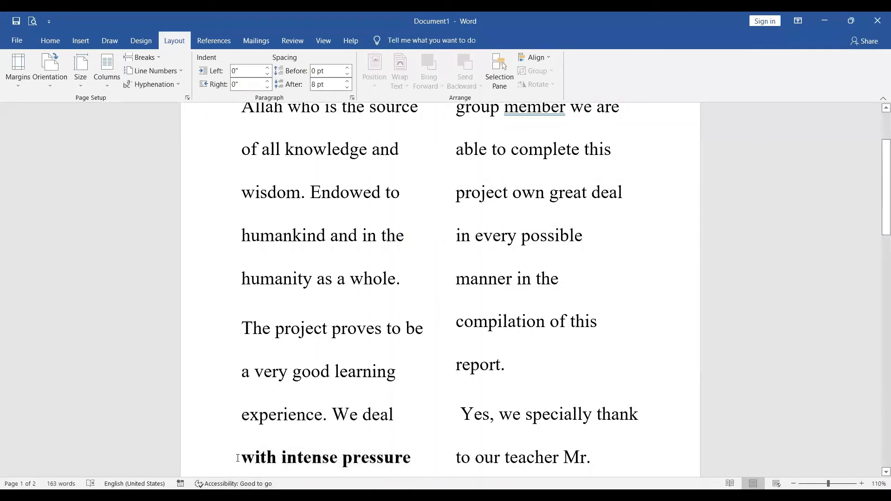
pyautogui.click(240, 459)
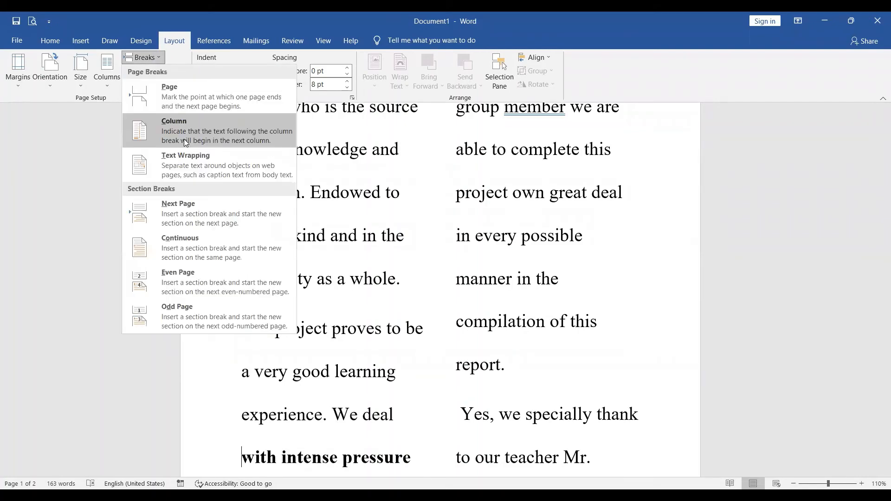
pyautogui.click(185, 140)
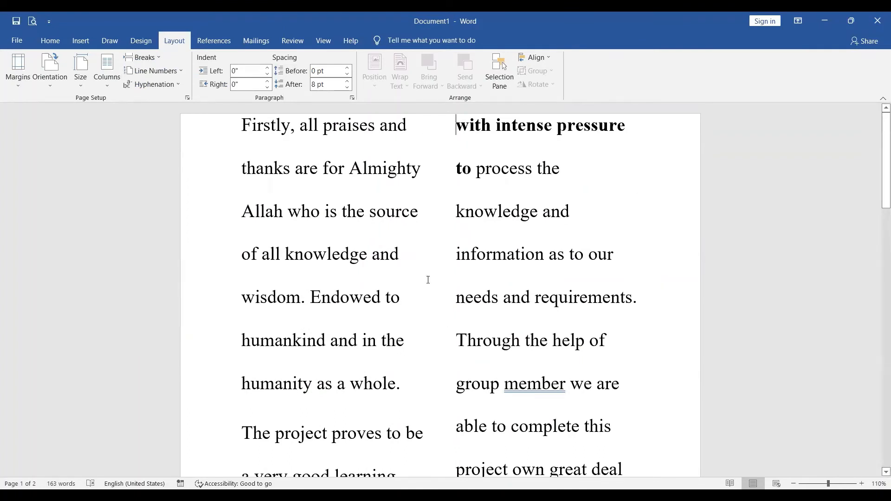
# Examine how the column break divides the text, and remove it from before the bold words.
pyautogui.click(411, 461)
pyautogui.press('Down')
pyautogui.press('Down')
pyautogui.press('Down')
pyautogui.press('Down')
pyautogui.press('Up')
pyautogui.press('Up')
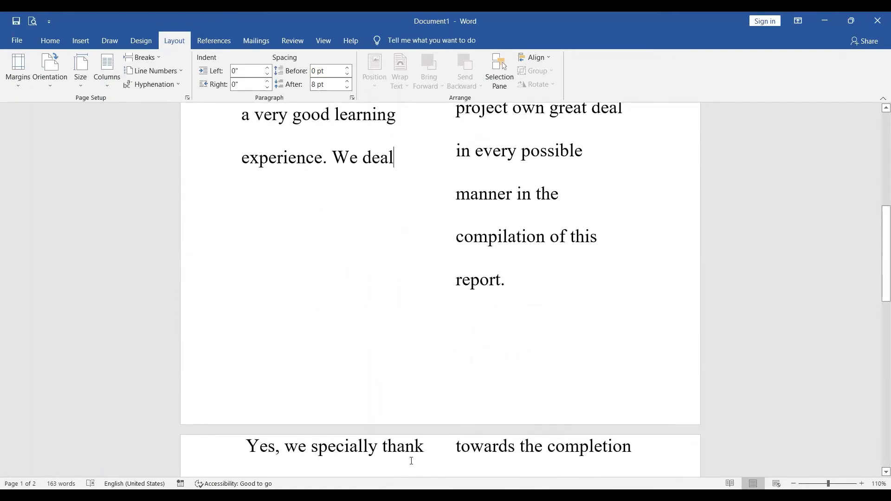
pyautogui.press('Up')
pyautogui.press('Up')
pyautogui.press('Up')
pyautogui.press('Up')
pyautogui.press('Up')
pyautogui.press('Up')
pyautogui.press('Up')
pyautogui.press('Up')
pyautogui.press('Up')
pyautogui.press('Right')
pyautogui.press('Right')
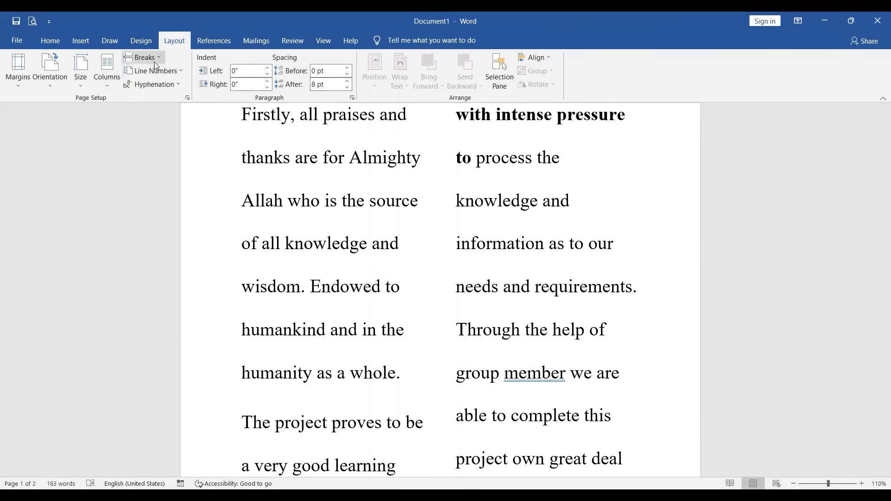
pyautogui.press('BackSpace')
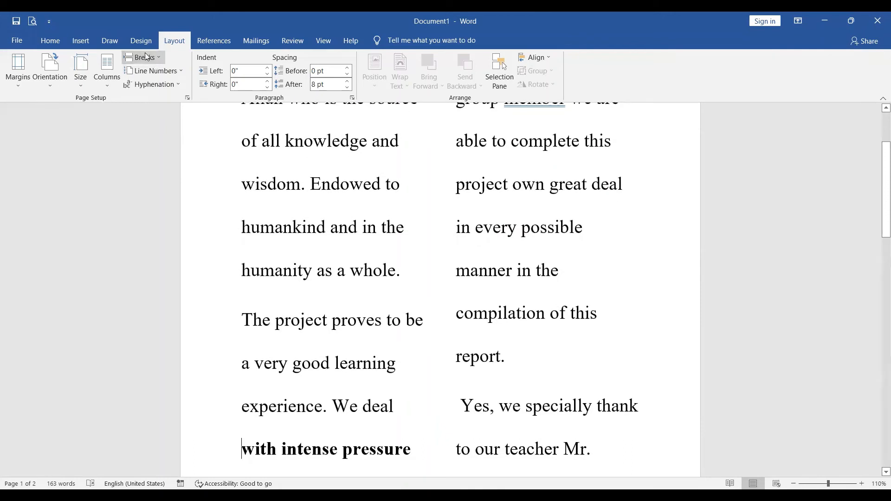
# Insert a text wrapping break before the bold words, and replace the selected "with intense pressure" with another text wrapping break.
pyautogui.click(147, 56)
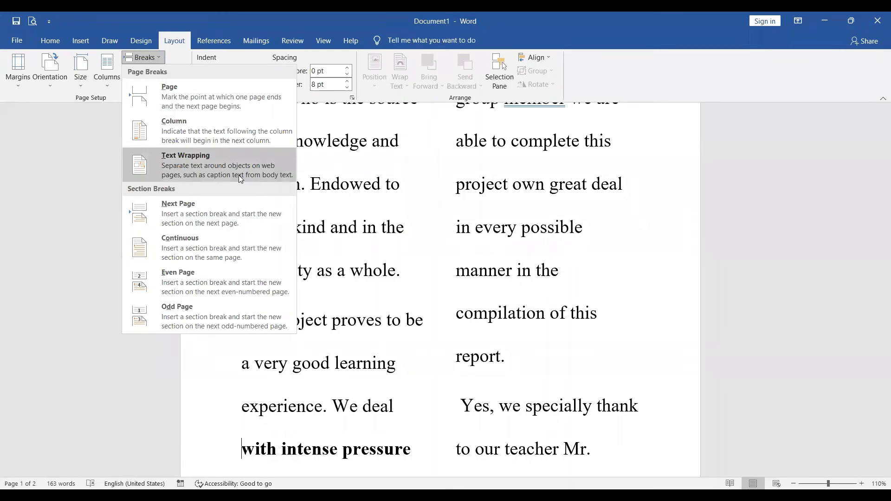
pyautogui.click(240, 178)
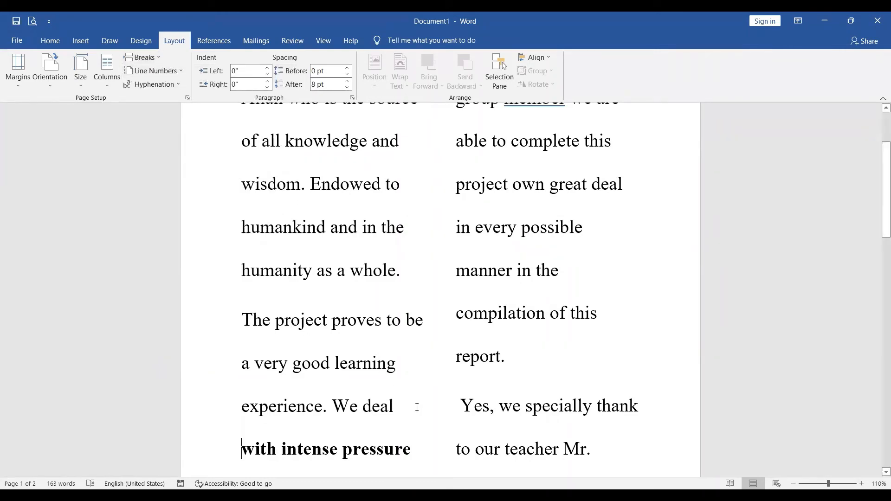
pyautogui.moveTo(422, 455); pyautogui.dragTo(212, 445)
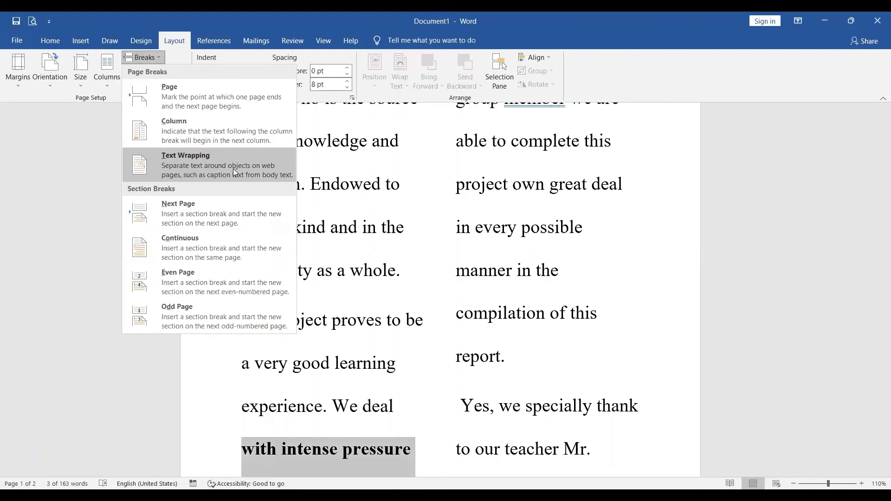
pyautogui.click(235, 172)
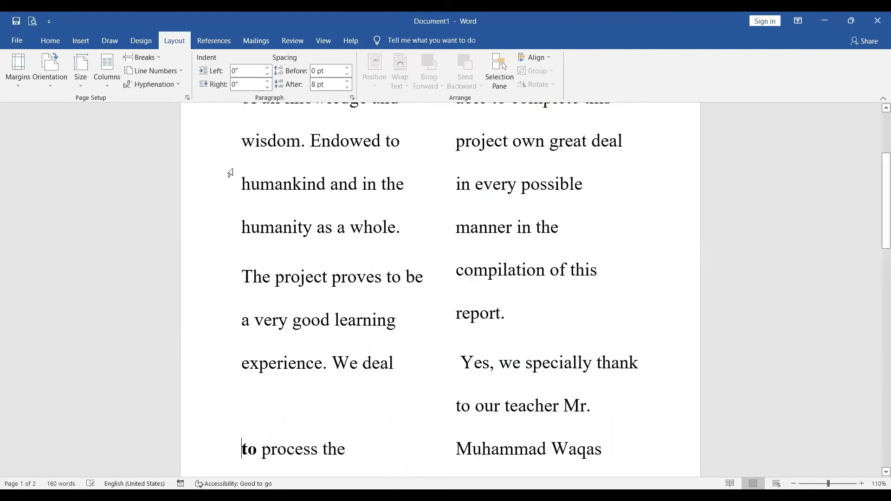
pyautogui.press('Down')
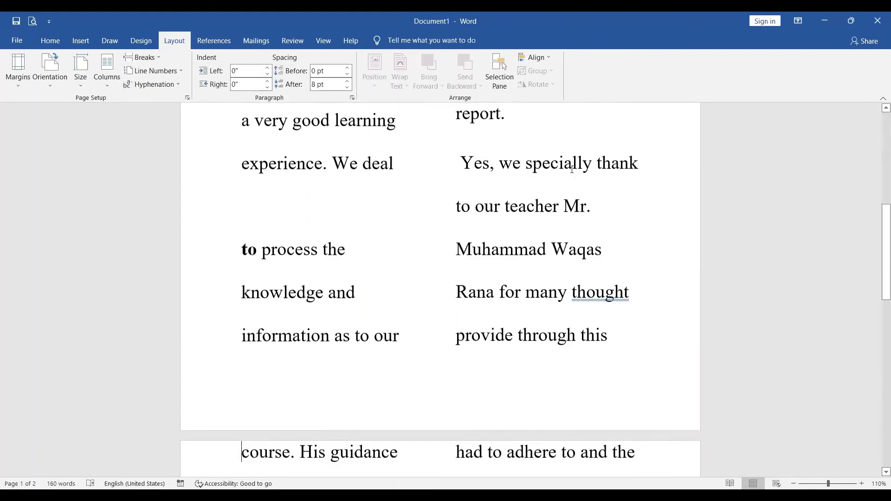
pyautogui.press('Up')
pyautogui.press('Up')
pyautogui.press('Up')
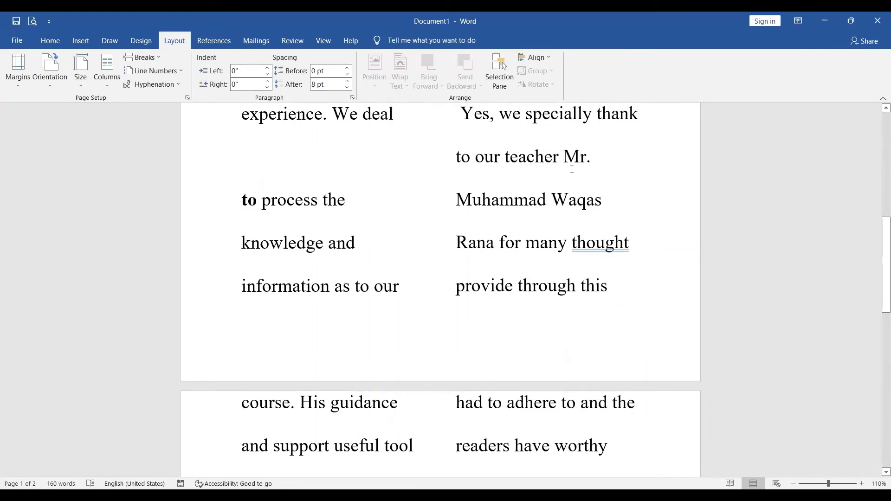
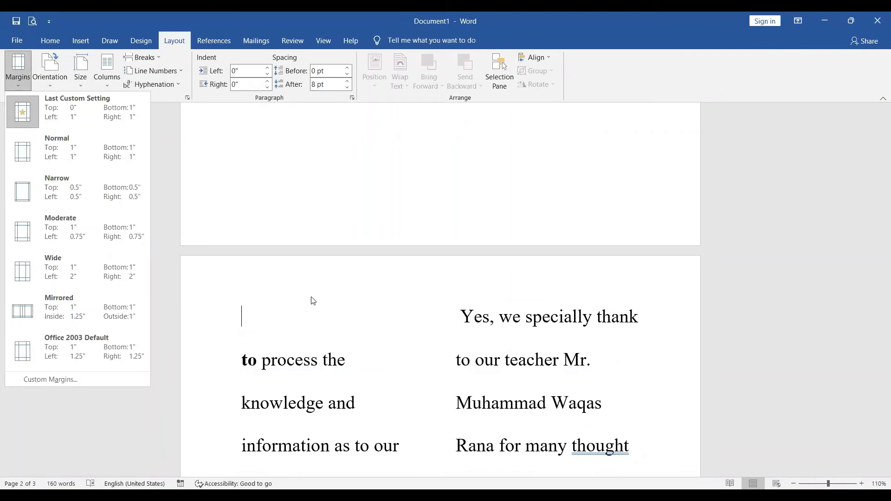
# Undo the text wrapping breaks and the two-column layout, and return to the start of the document.
pyautogui.click(312, 169)
pyautogui.hotkey('ctrl', 'z')
pyautogui.hotkey('ctrl', 'z')
pyautogui.hotkey('ctrl', 'z')
pyautogui.hotkey('ctrl', 'z')
pyautogui.hotkey('ctrl', 'z')
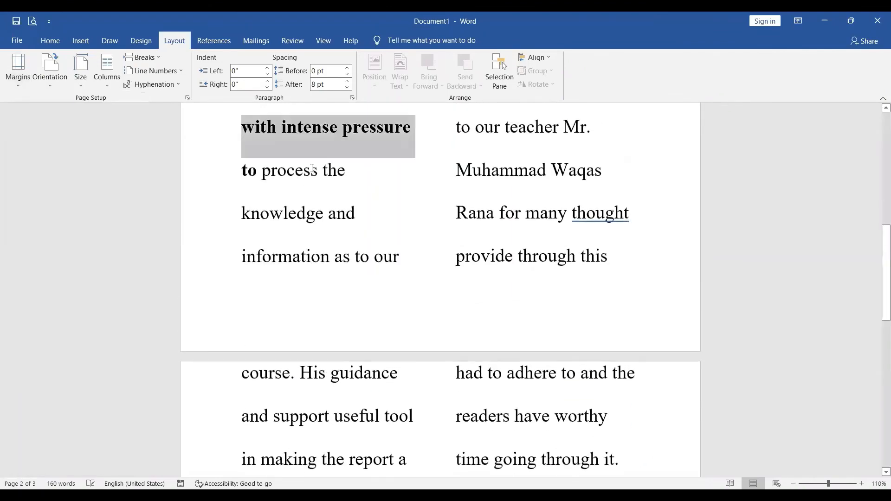
pyautogui.hotkey('ctrl', 'z')
pyautogui.hotkey('ctrl', 'z')
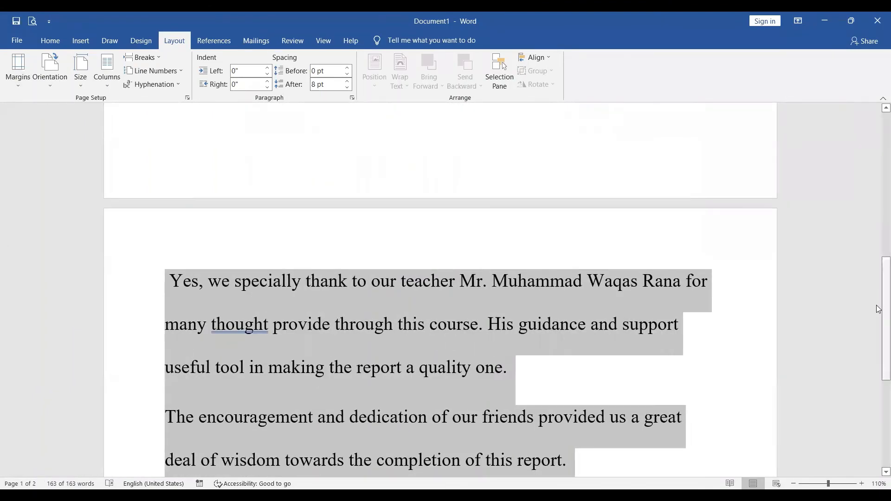
pyautogui.moveTo(881, 308); pyautogui.dragTo(862, 110)
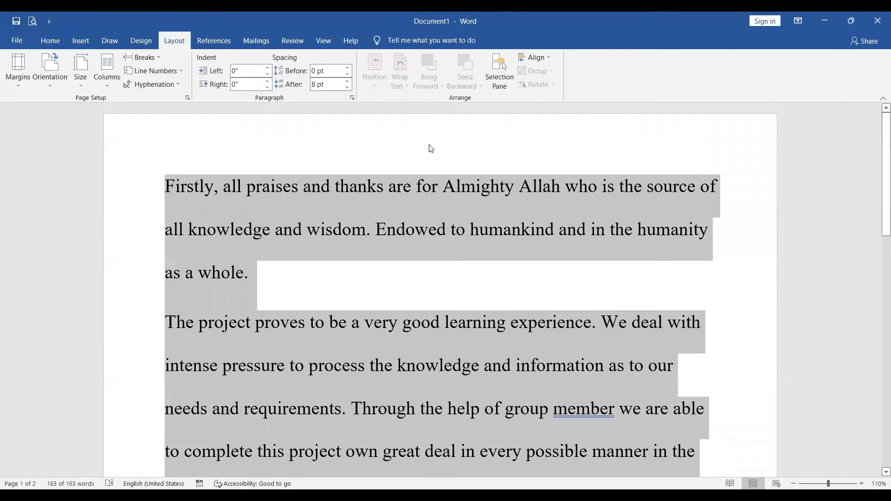
# Raise the spacing before all the selected paragraphs to about 90 pt.
pyautogui.click(347, 74)
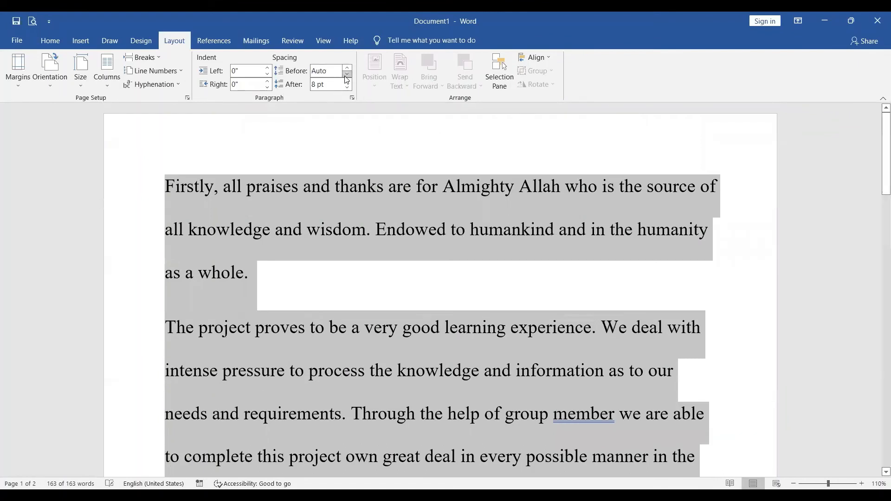
pyautogui.click(345, 75)
pyautogui.click(348, 68)
pyautogui.click(347, 68)
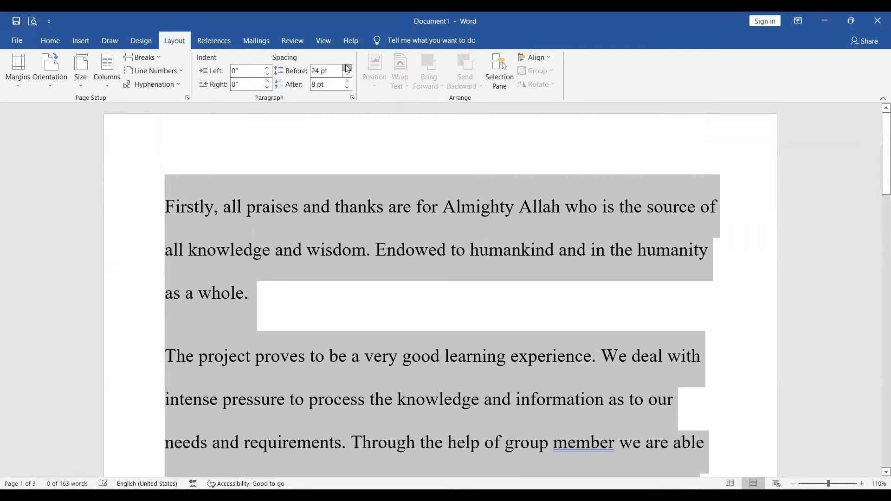
pyautogui.click(347, 68)
pyautogui.click(347, 68)
pyautogui.click(348, 68)
pyautogui.click(348, 69)
pyautogui.click(347, 69)
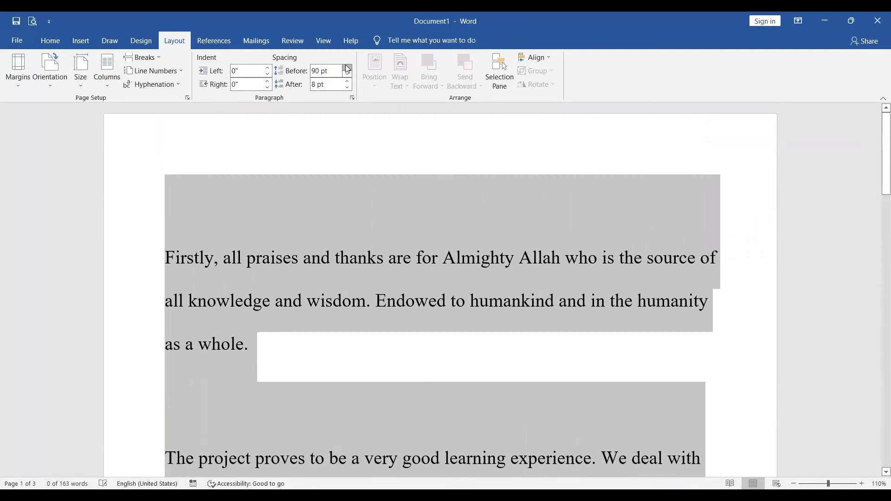
pyautogui.click(347, 69)
pyautogui.click(348, 68)
# Lower the spacing before the selected paragraphs to Auto.
pyautogui.click(347, 75)
pyautogui.click(347, 74)
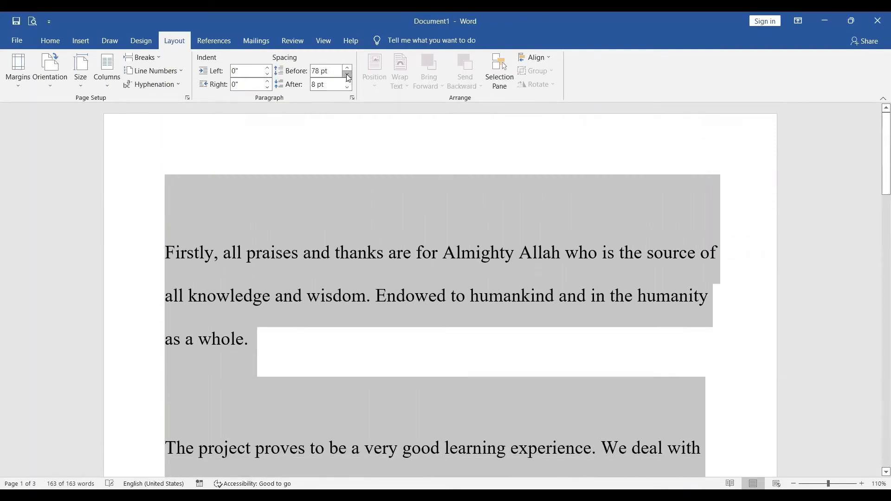
pyautogui.click(347, 74)
pyautogui.click(347, 74)
pyautogui.click(347, 75)
pyautogui.click(347, 75)
pyautogui.click(347, 75)
pyautogui.click(347, 75)
pyautogui.click(347, 75)
pyautogui.click(348, 74)
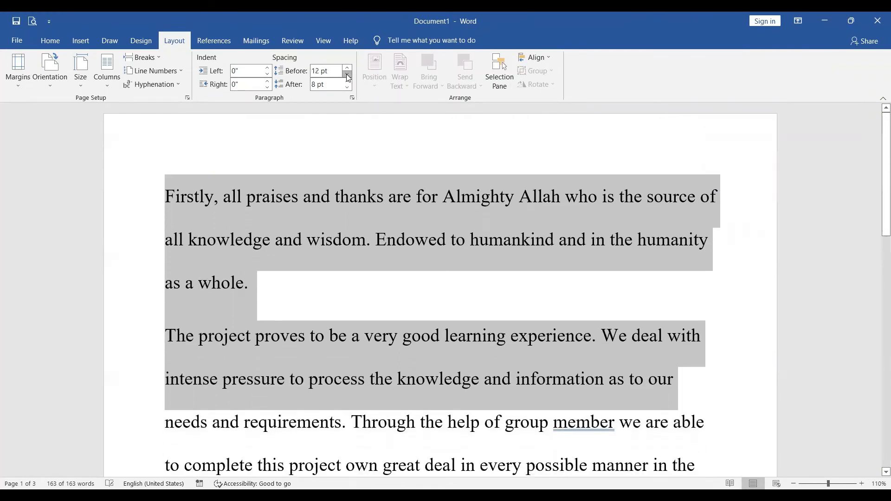
pyautogui.click(347, 75)
pyautogui.click(347, 75)
pyautogui.click(347, 75)
pyautogui.click(348, 74)
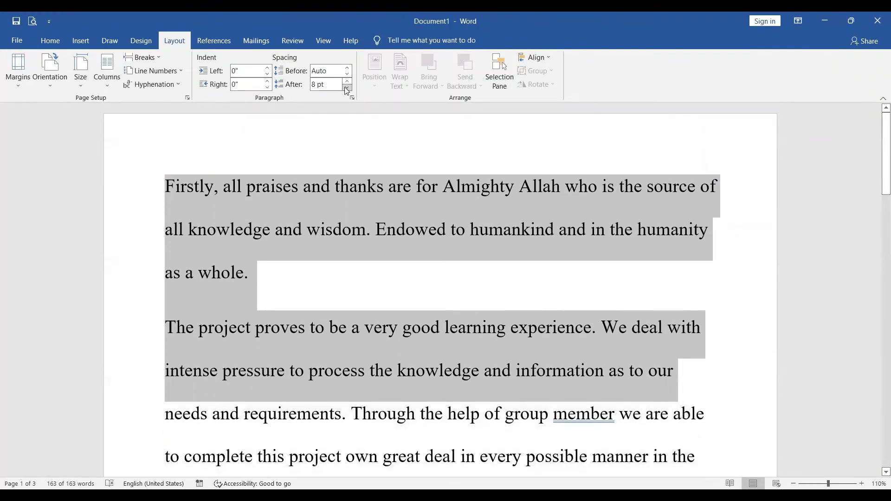
# Raise the spacing after all the selected paragraphs to 84 pt.
pyautogui.click(347, 88)
pyautogui.click(347, 88)
pyautogui.click(348, 88)
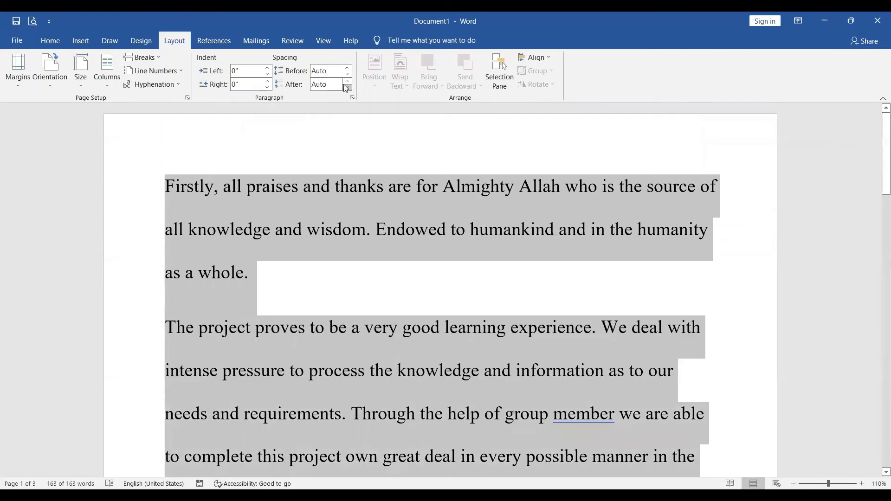
pyautogui.click(347, 82)
pyautogui.click(347, 82)
pyautogui.click(347, 82)
pyautogui.click(347, 82)
pyautogui.click(347, 82)
pyautogui.click(347, 82)
pyautogui.click(347, 82)
pyautogui.click(347, 82)
pyautogui.click(347, 82)
pyautogui.click(347, 82)
pyautogui.click(348, 82)
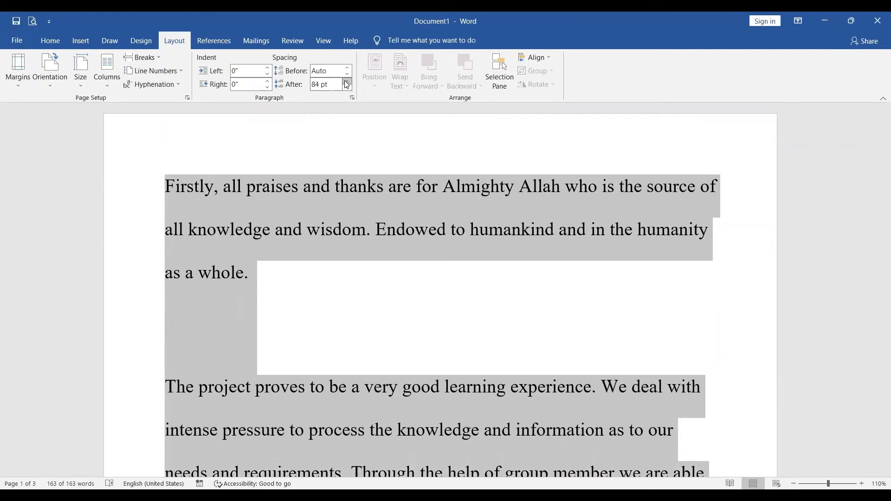
# Lower the spacing after the selected paragraphs to Auto.
pyautogui.click(348, 88)
pyautogui.click(348, 88)
pyautogui.click(348, 88)
pyautogui.click(348, 88)
pyautogui.click(348, 87)
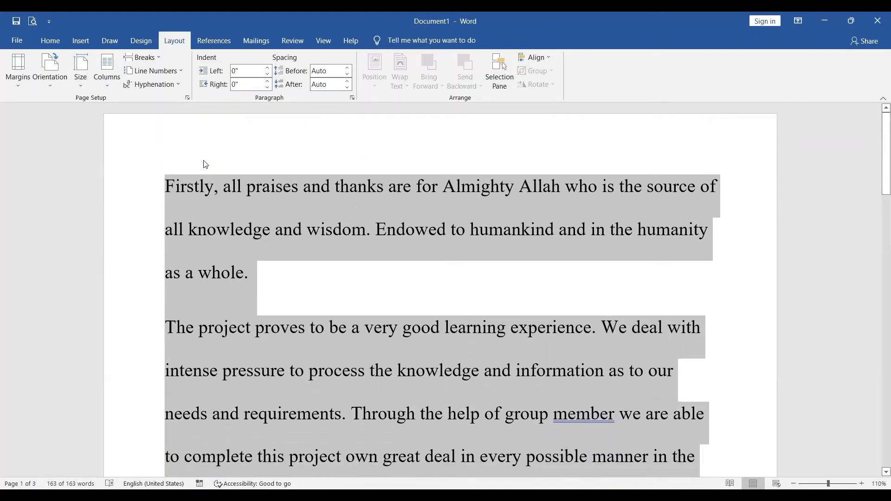
# Add page numbers at the bottom of the page in the Accent Bar 2 style.
pyautogui.doubleClick(278, 141)
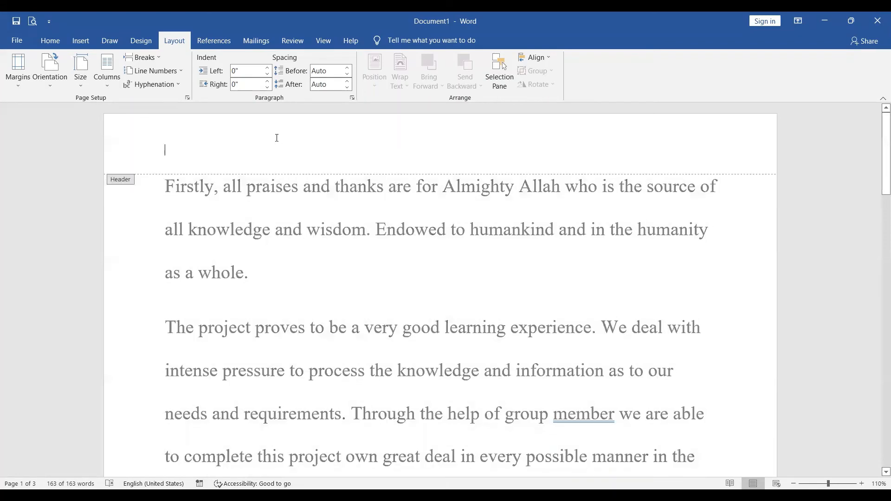
pyautogui.click(81, 42)
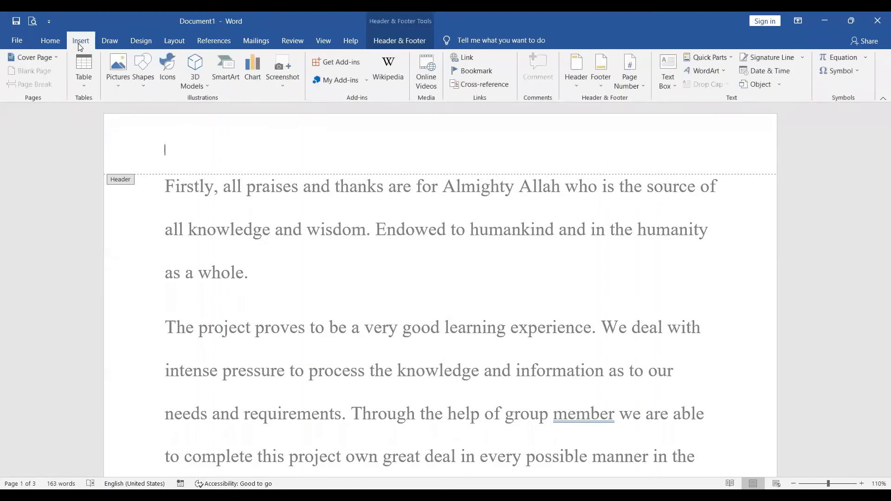
pyautogui.click(643, 81)
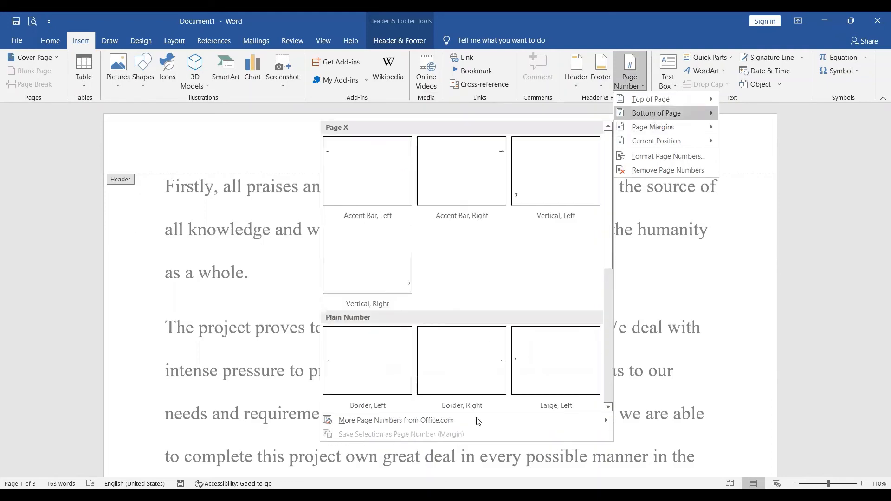
pyautogui.moveTo(651, 115)
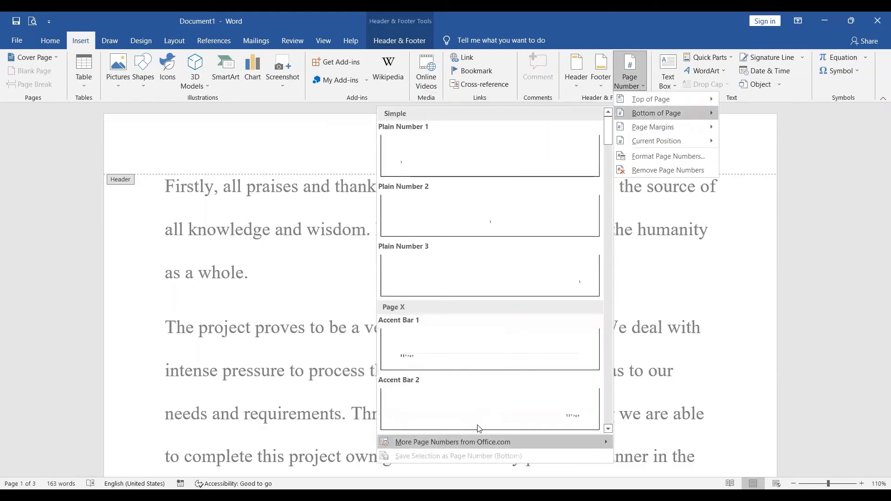
pyautogui.click(482, 398)
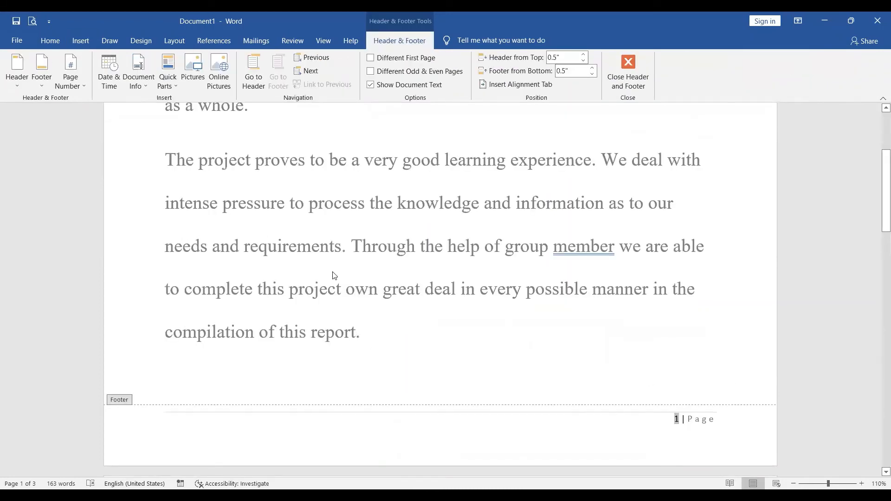
# Leave the footer and insert an Even Page section break before the paragraph starting "The project proves".
pyautogui.click(175, 41)
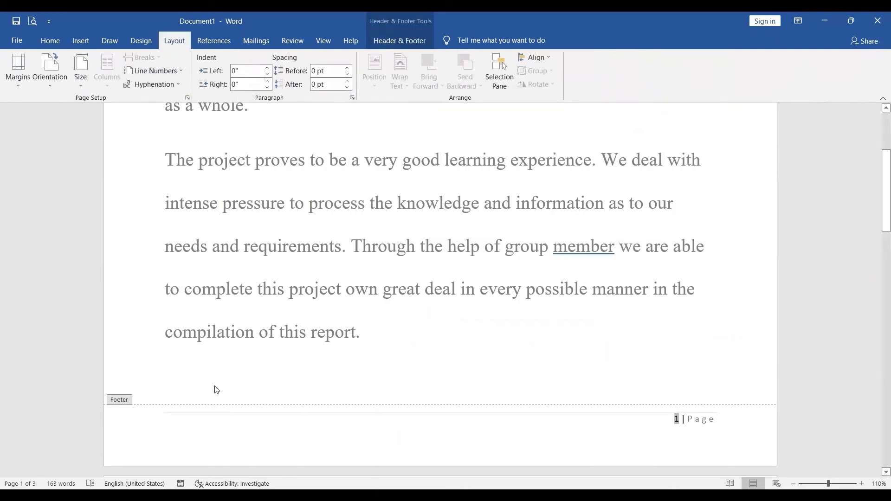
pyautogui.doubleClick(251, 348)
pyautogui.tripleClick(251, 348)
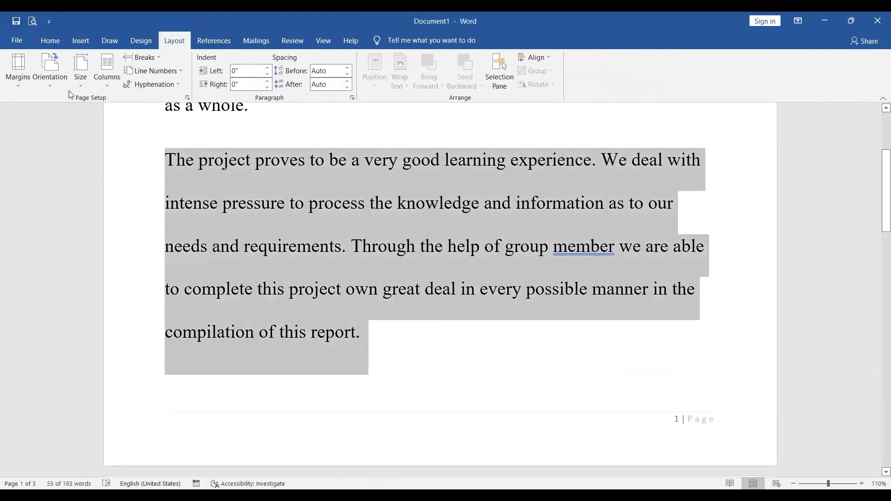
pyautogui.click(144, 57)
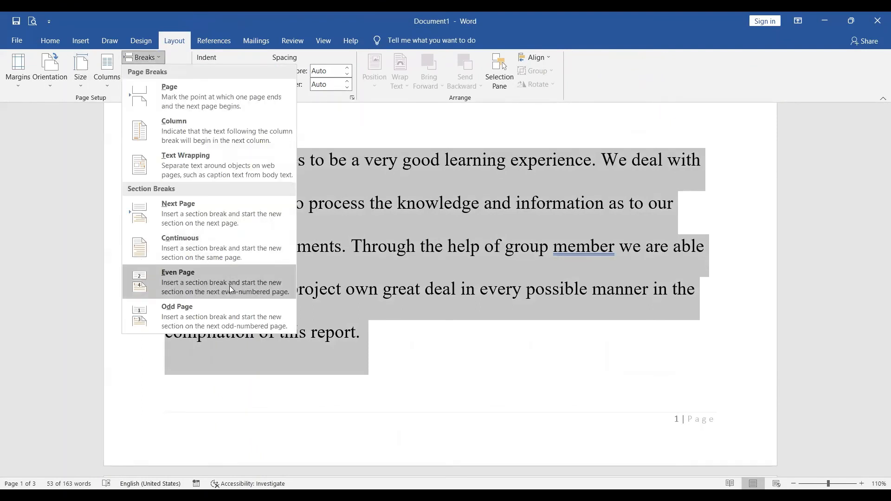
pyautogui.click(231, 289)
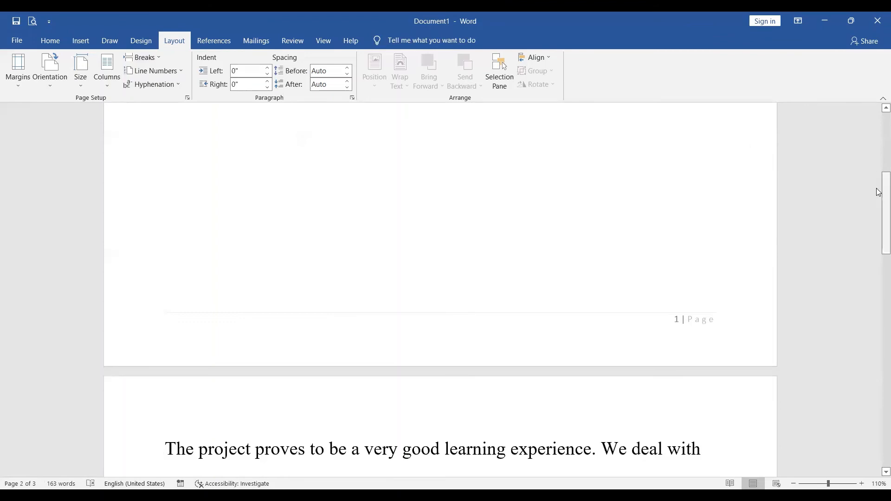
pyautogui.moveTo(878, 195); pyautogui.dragTo(817, 294)
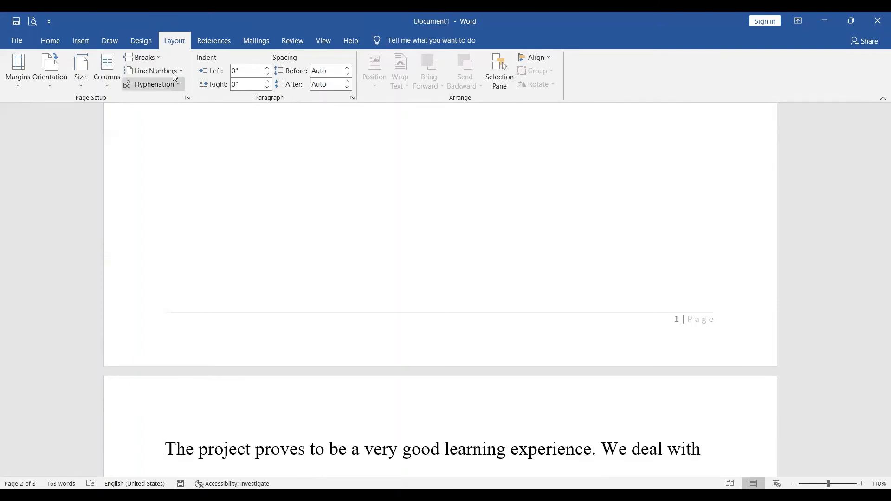
pyautogui.click(52, 39)
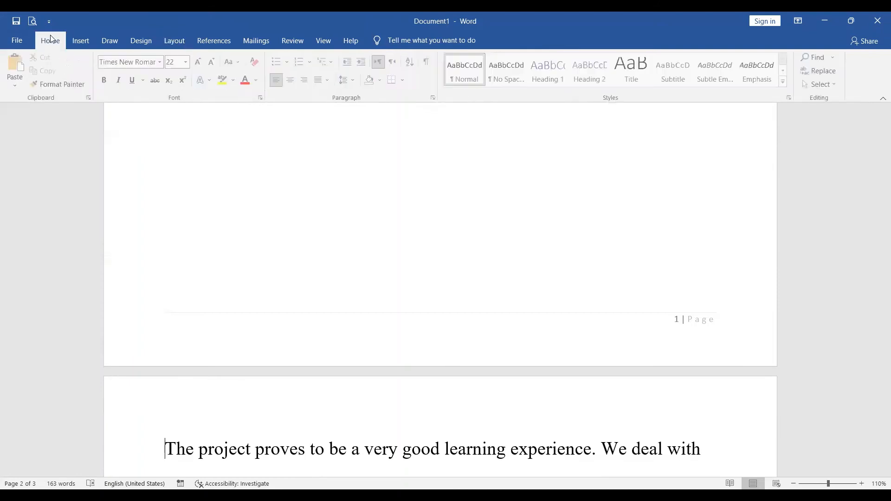
pyautogui.click(88, 36)
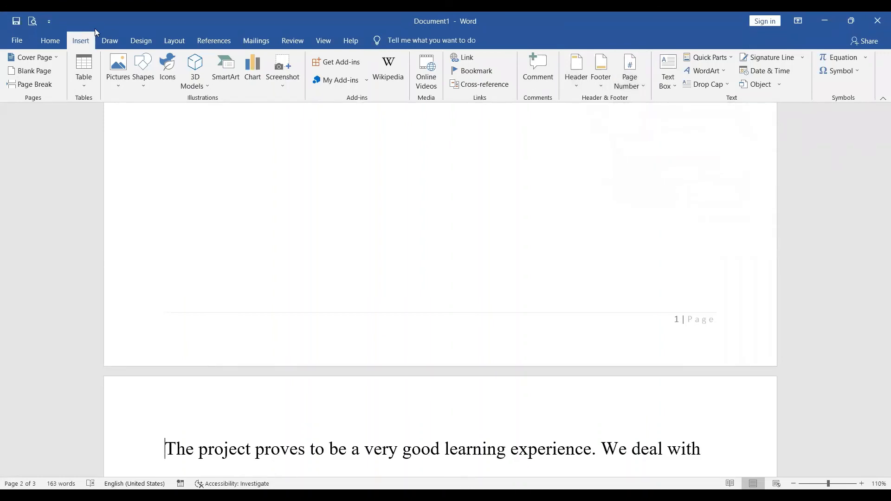
pyautogui.click(106, 46)
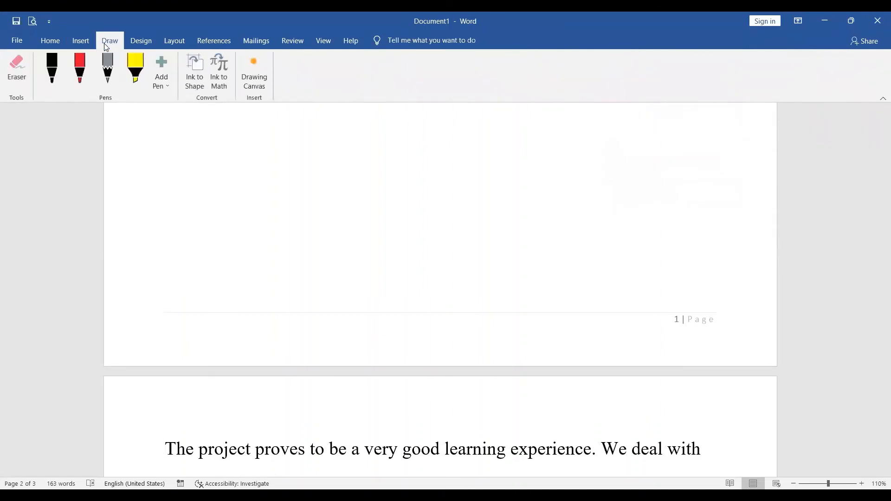
pyautogui.click(74, 46)
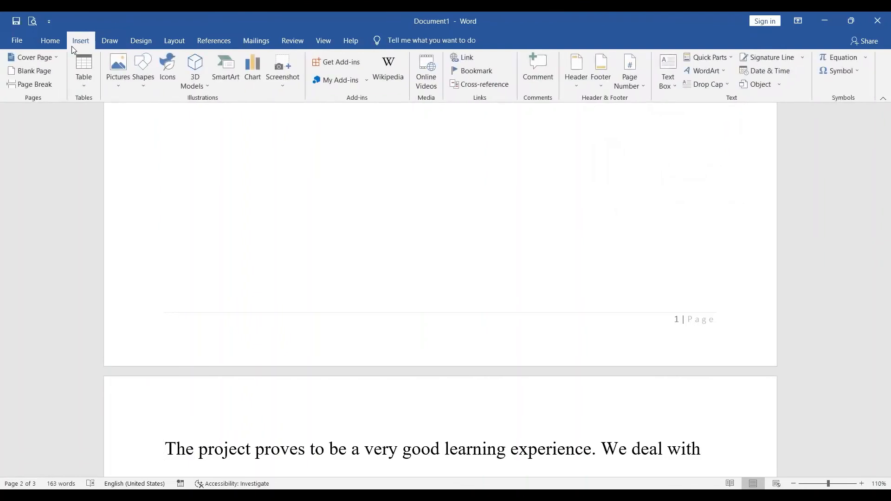
pyautogui.click(174, 47)
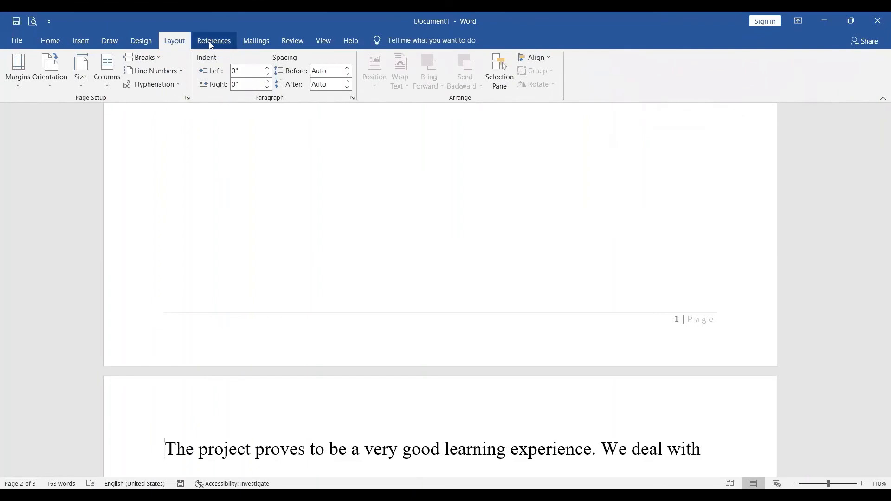
pyautogui.click(56, 41)
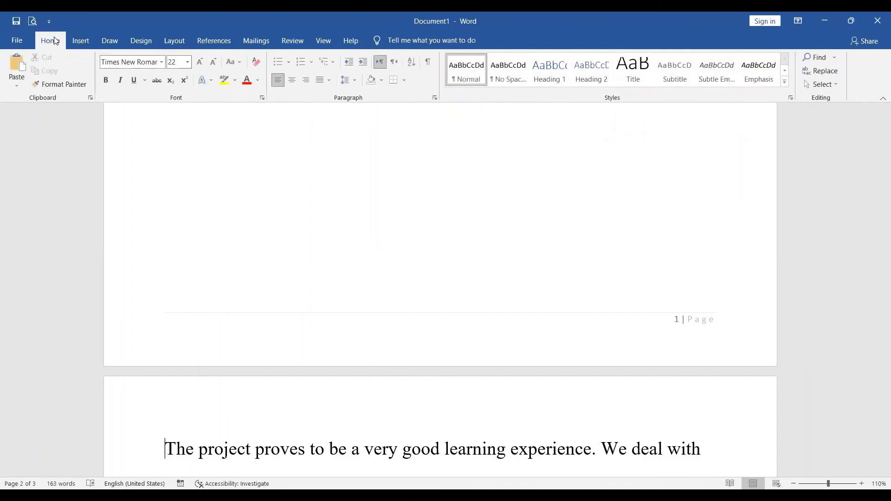
pyautogui.click(87, 44)
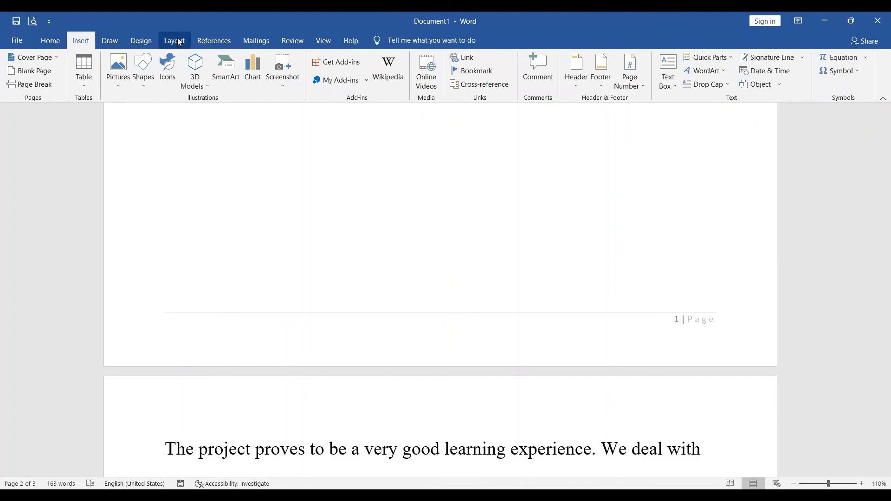
# Add the CONFIDENTIAL 1 watermark to the document and view it on the first page.
pyautogui.click(145, 40)
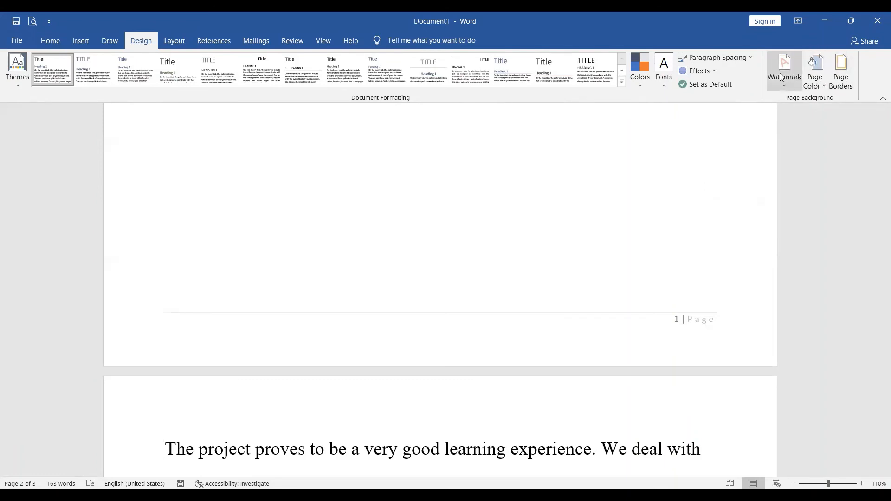
pyautogui.click(792, 83)
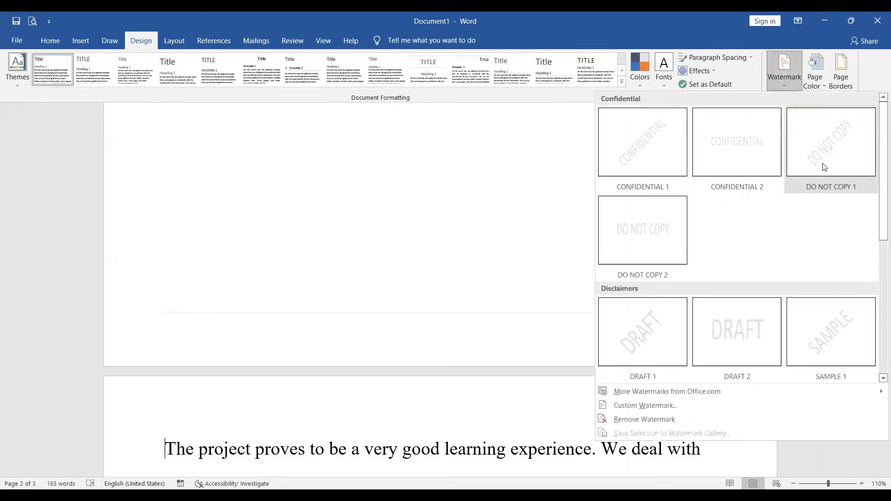
pyautogui.click(644, 141)
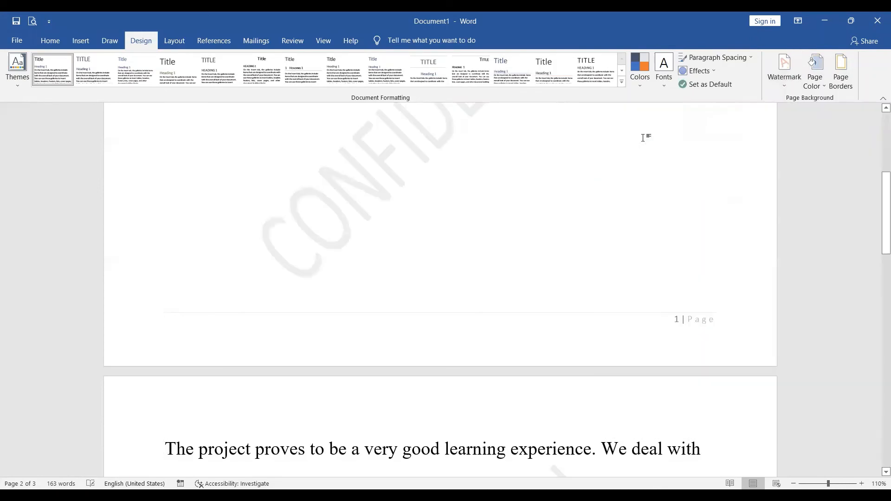
pyautogui.moveTo(879, 209); pyautogui.dragTo(789, 74)
# Apply a custom picture watermark using the image "ultimate knowledgeai" from the Unza (E:) drive, with Auto scale and Washout.
pyautogui.click(785, 78)
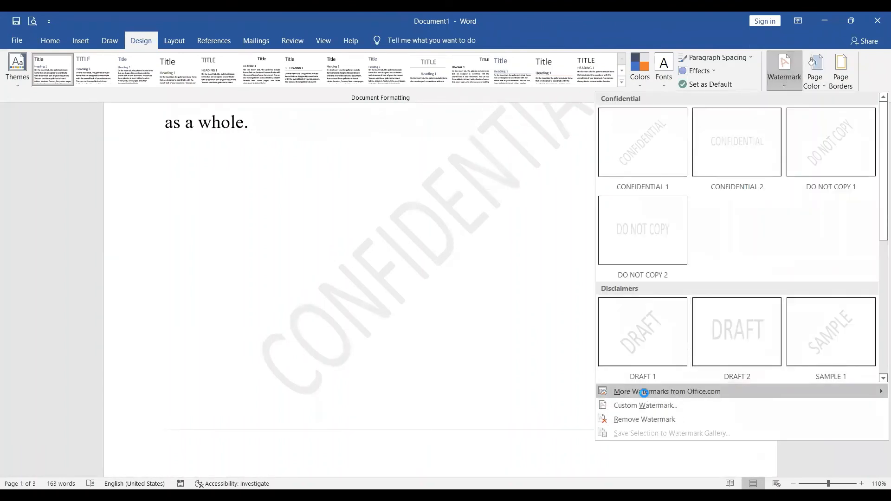
pyautogui.moveTo(646, 394)
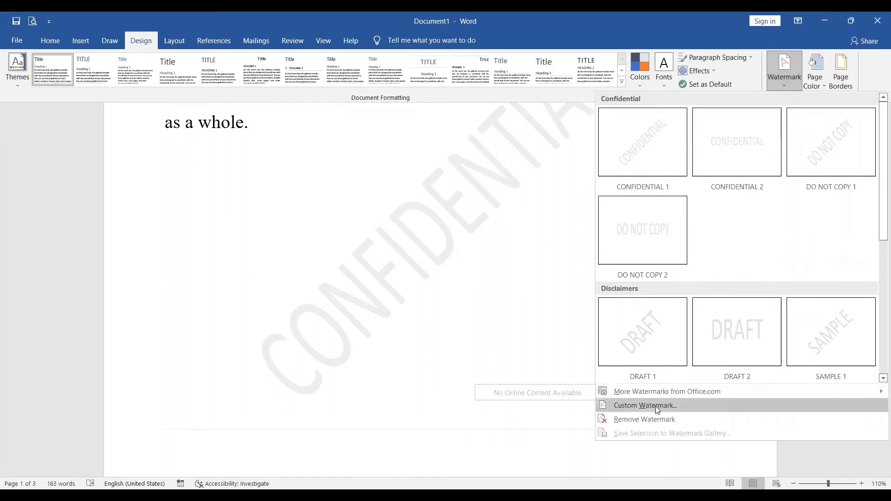
pyautogui.click(655, 405)
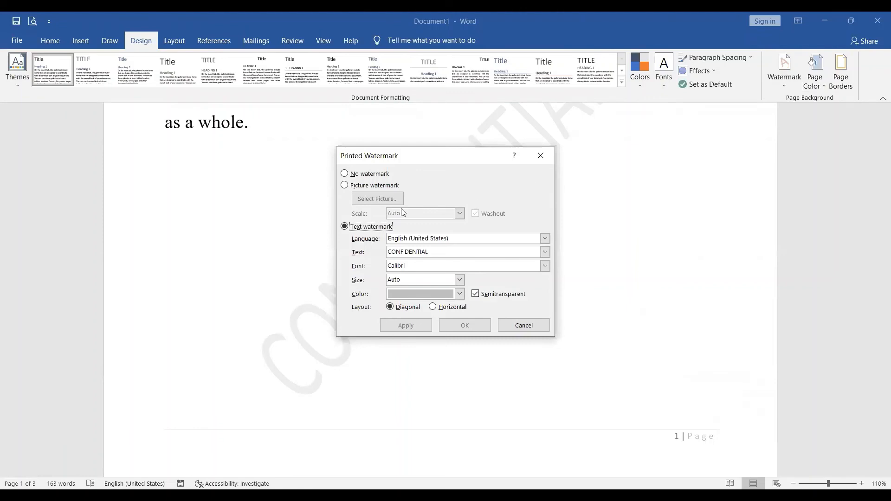
pyautogui.click(344, 186)
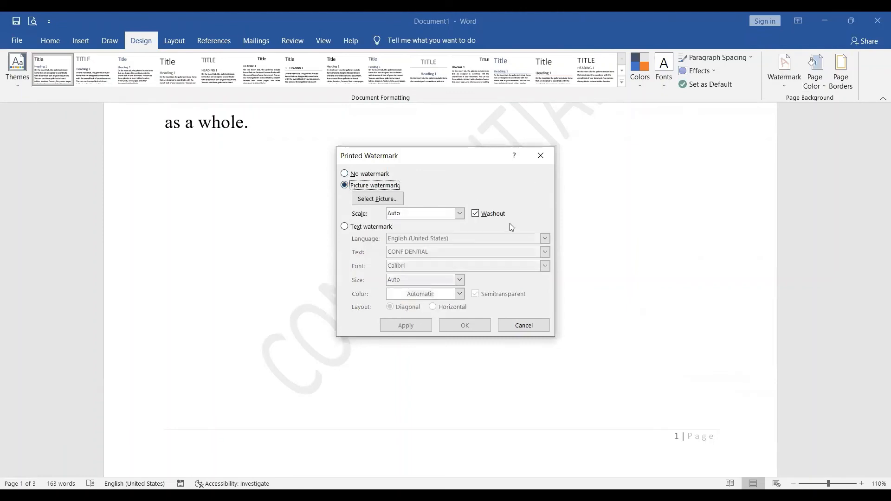
pyautogui.click(381, 202)
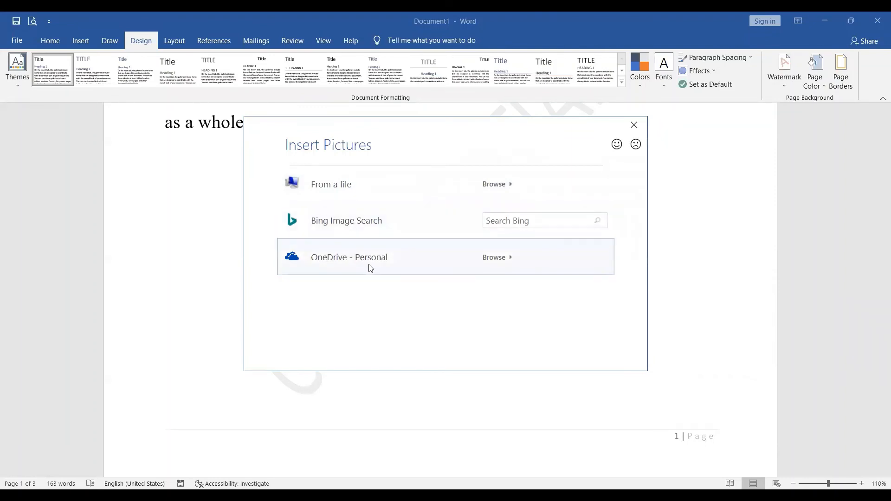
pyautogui.click(338, 191)
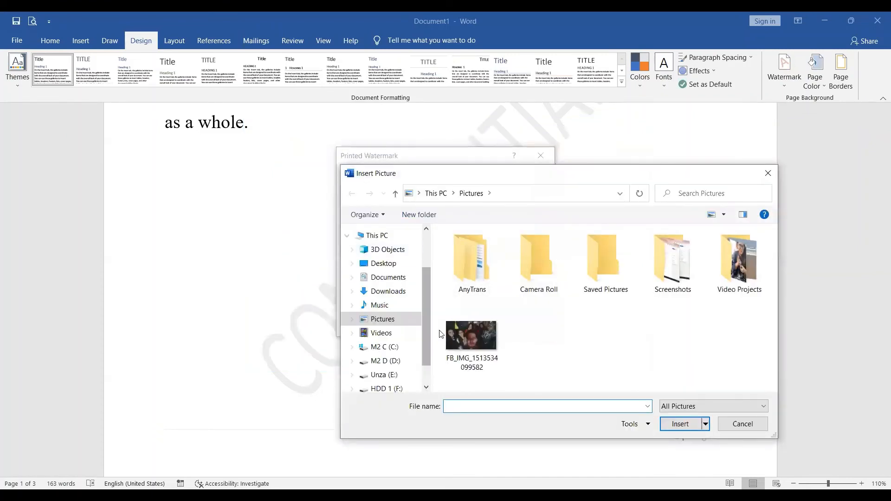
pyautogui.click(426, 380)
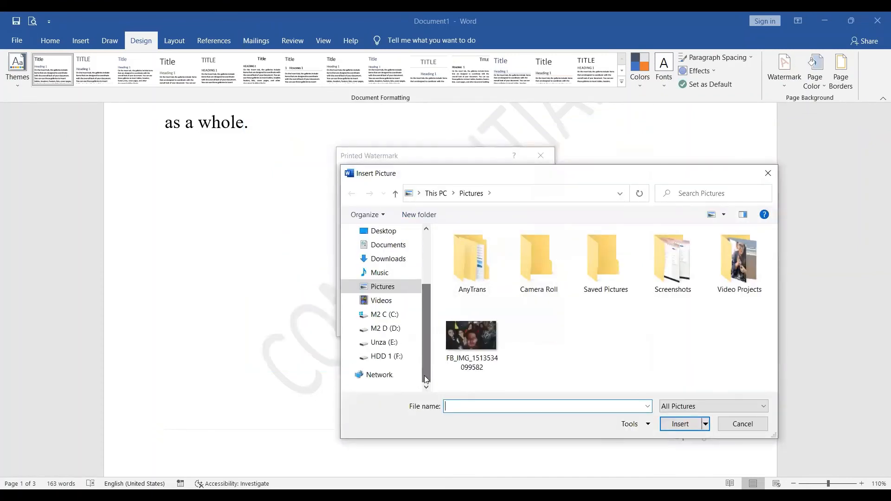
pyautogui.click(387, 343)
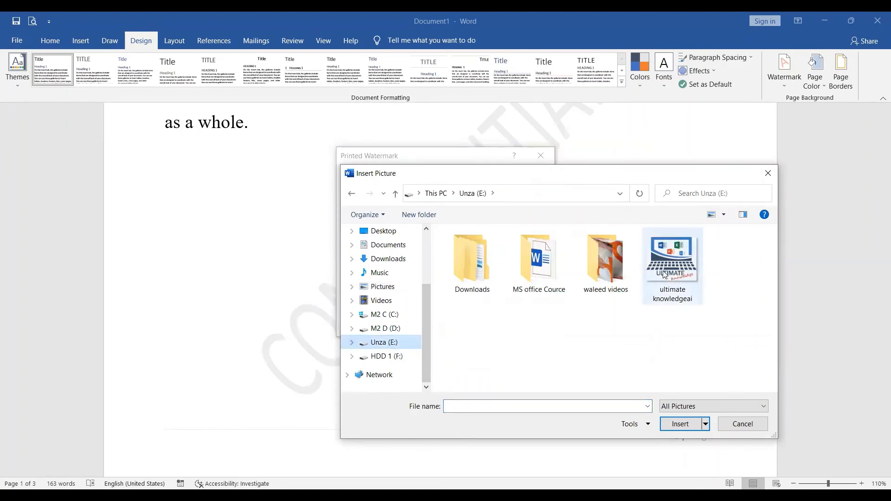
pyautogui.click(672, 260)
pyautogui.click(680, 430)
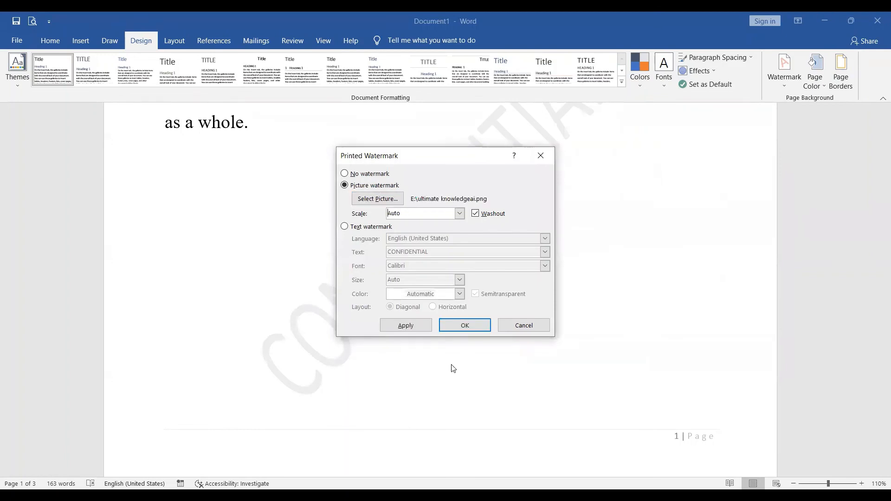
pyautogui.click(449, 330)
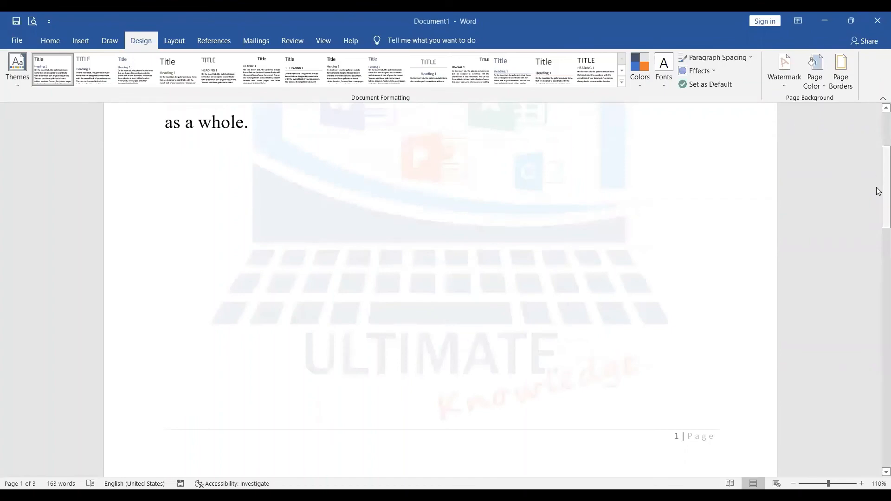
# Replace the picture watermark with the DRAFT 1 watermark, with all pages shown together at 40% zoom.
pyautogui.moveTo(878, 191); pyautogui.dragTo(768, 472)
pyautogui.click(793, 484)
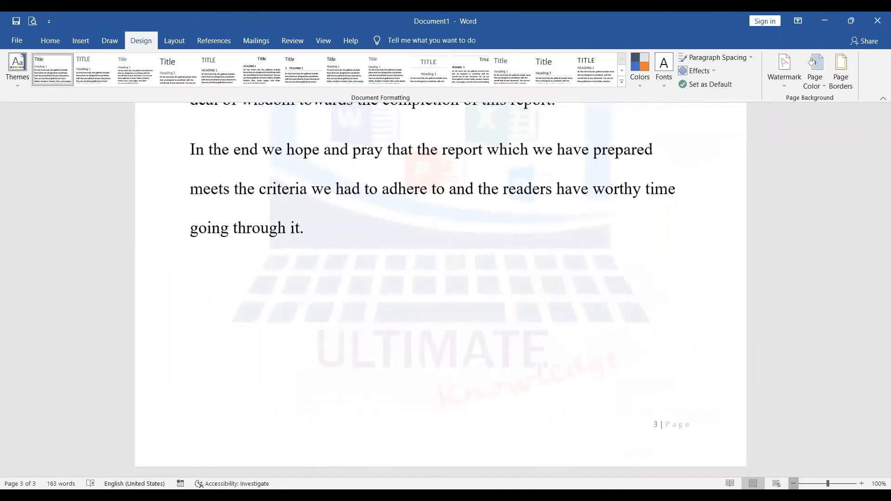
pyautogui.click(794, 484)
pyautogui.click(794, 484)
pyautogui.click(794, 484)
pyautogui.click(794, 484)
pyautogui.click(793, 484)
pyautogui.click(793, 484)
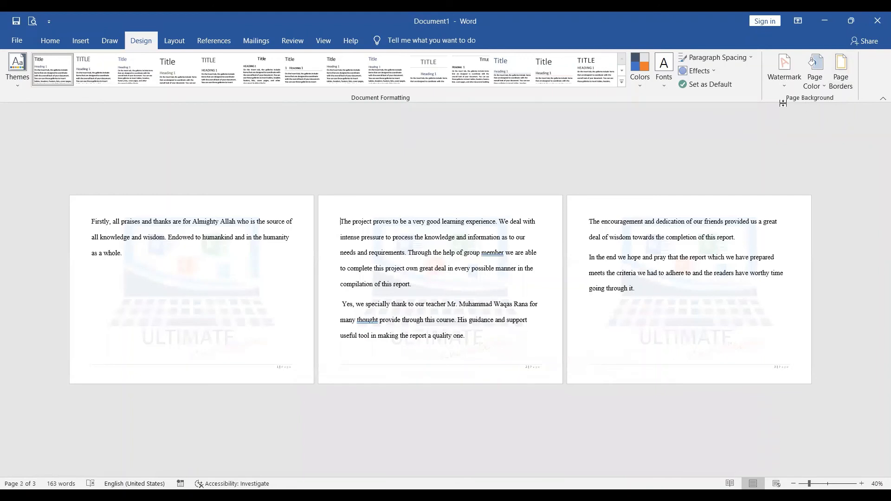
pyautogui.click(788, 82)
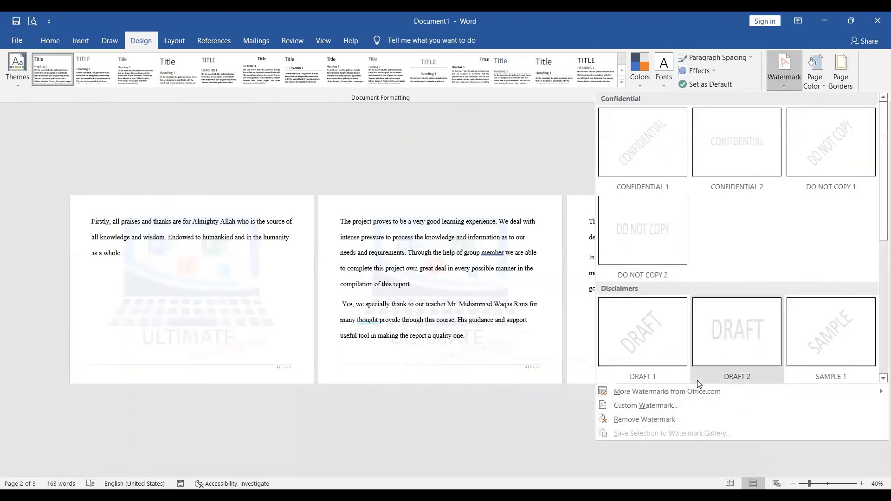
pyautogui.click(659, 349)
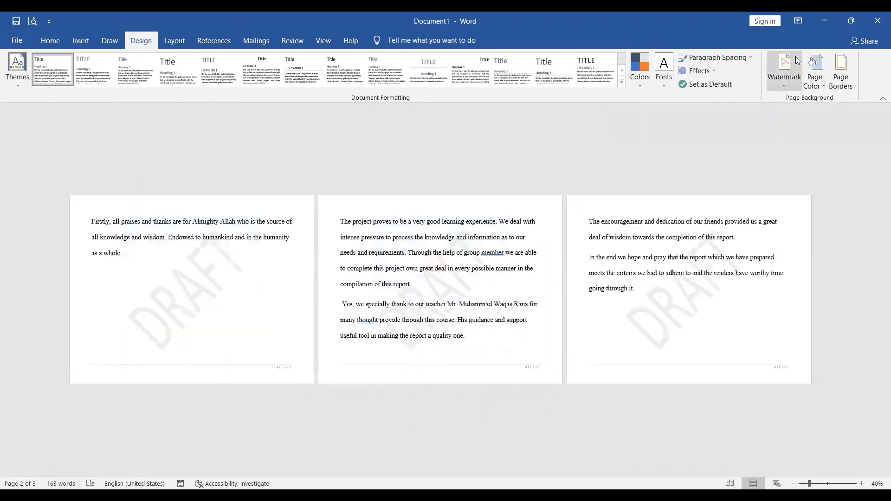
# Insert two empty lines and a page break before the paragraph starting "Firstly" to create a blank first page.
pyautogui.click(818, 68)
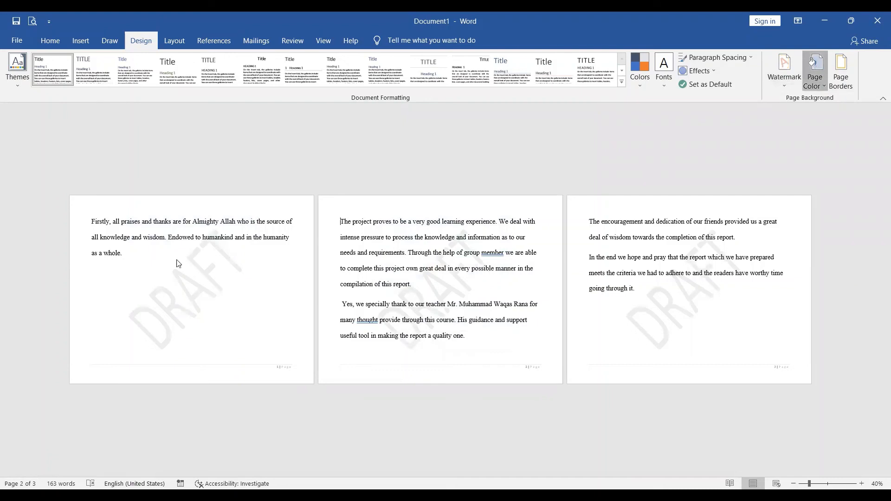
pyautogui.click(92, 221)
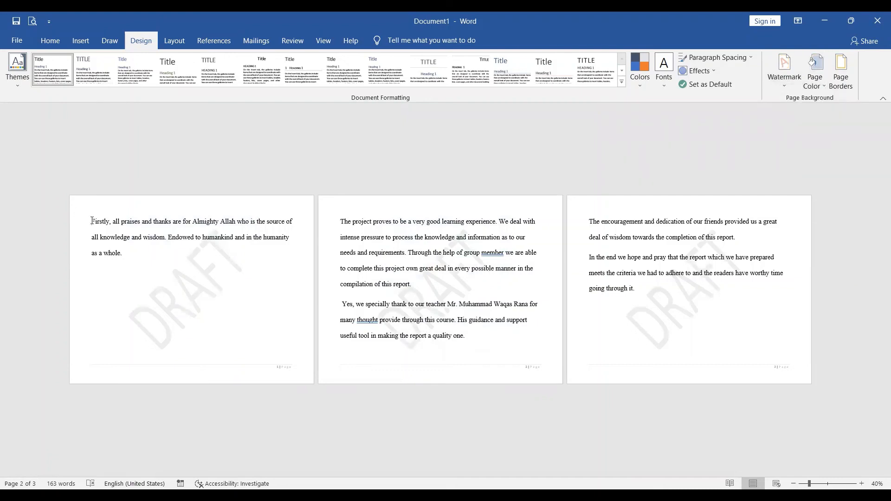
pyautogui.press('Return')
pyautogui.press('Return')
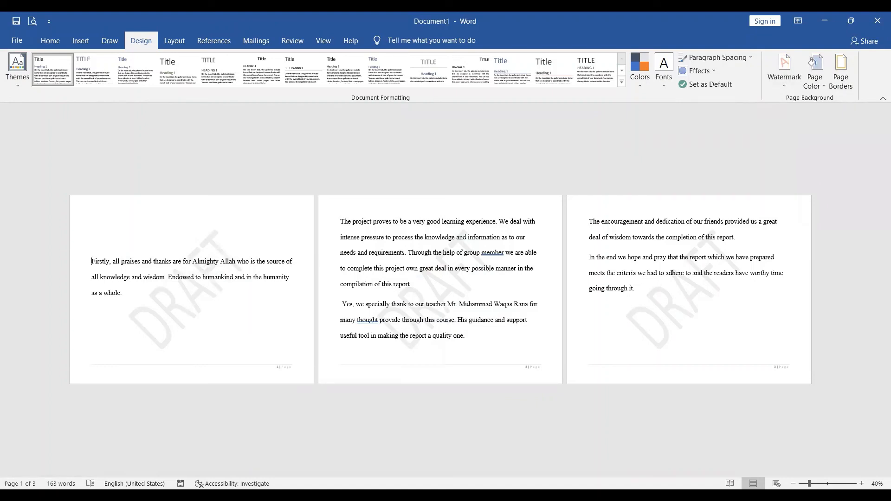
pyautogui.click(167, 49)
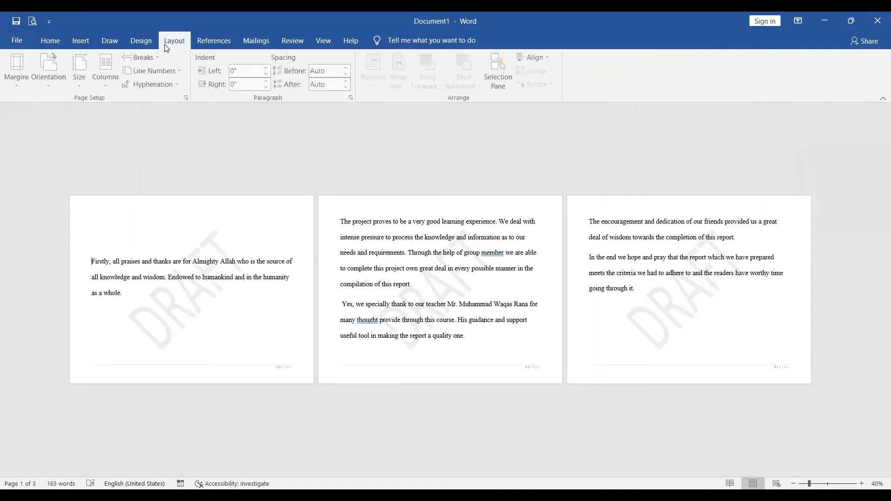
pyautogui.click(143, 57)
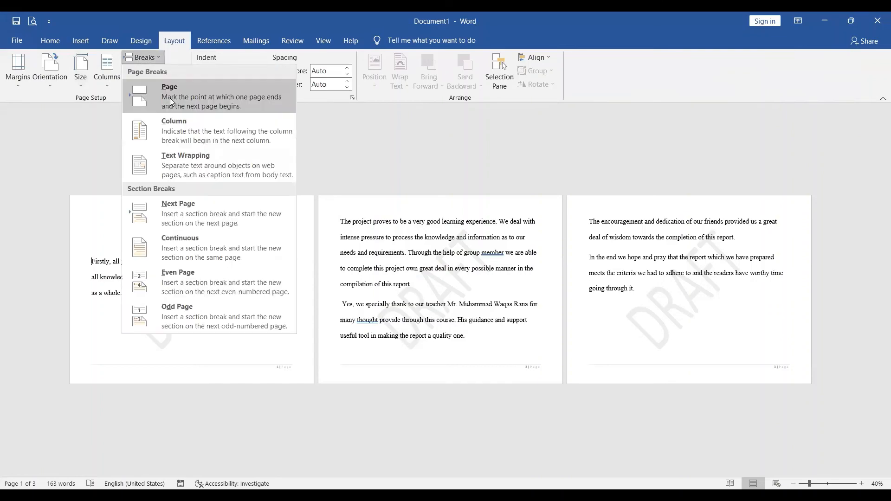
pyautogui.click(170, 99)
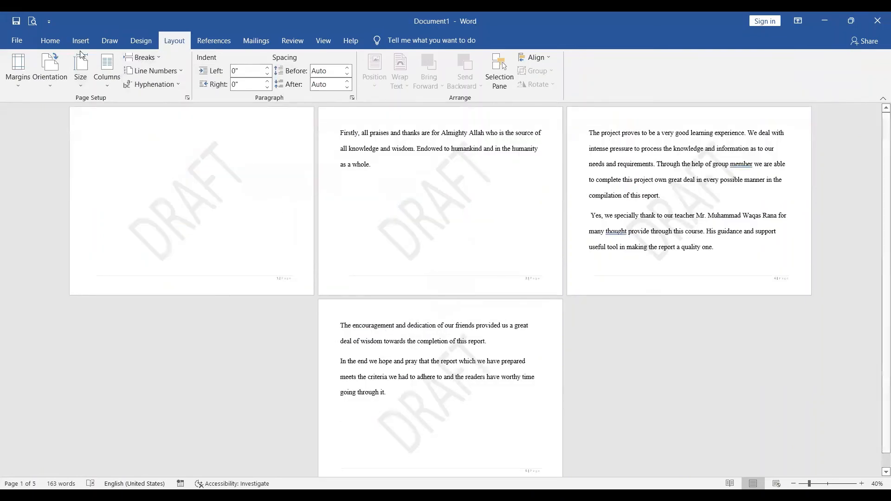
pyautogui.click(51, 42)
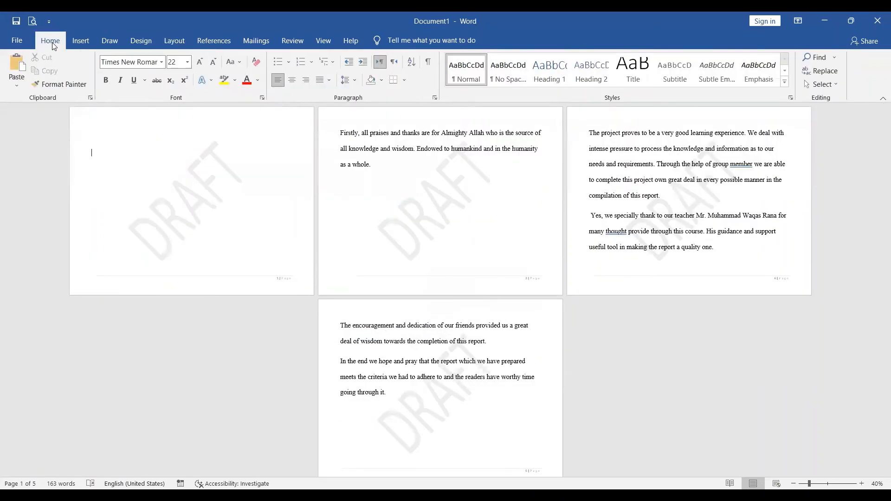
pyautogui.click(145, 42)
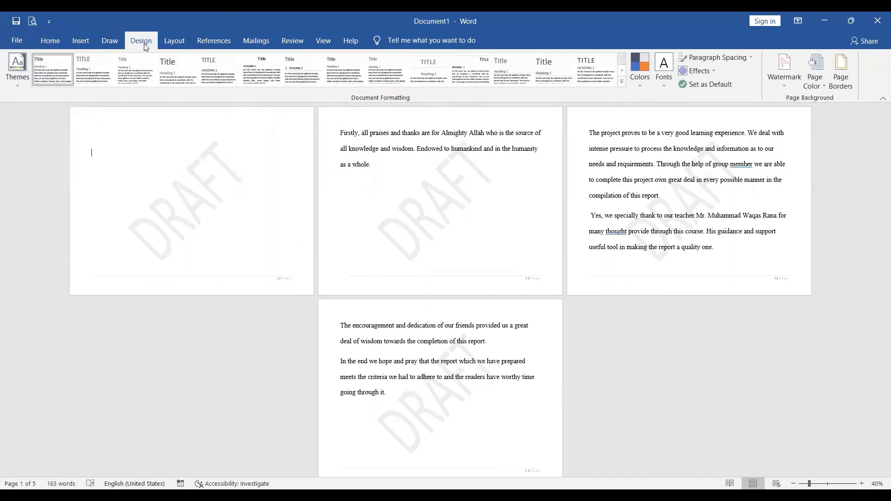
pyautogui.click(816, 67)
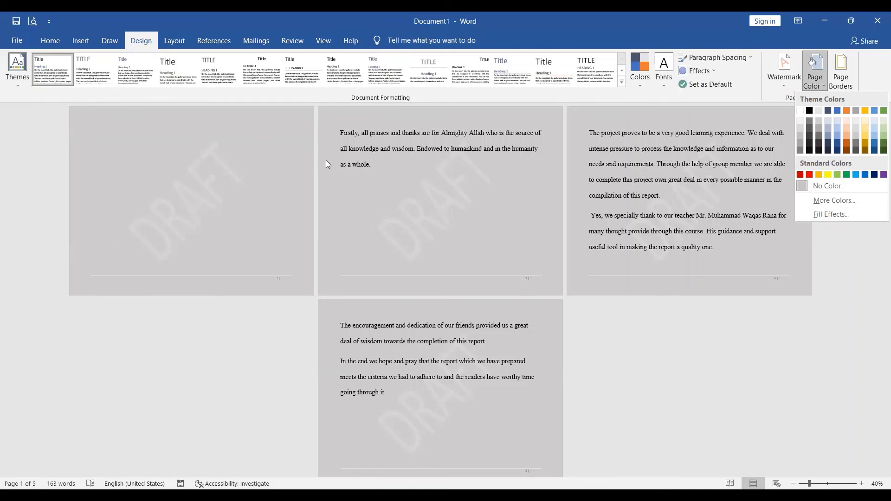
pyautogui.click(839, 201)
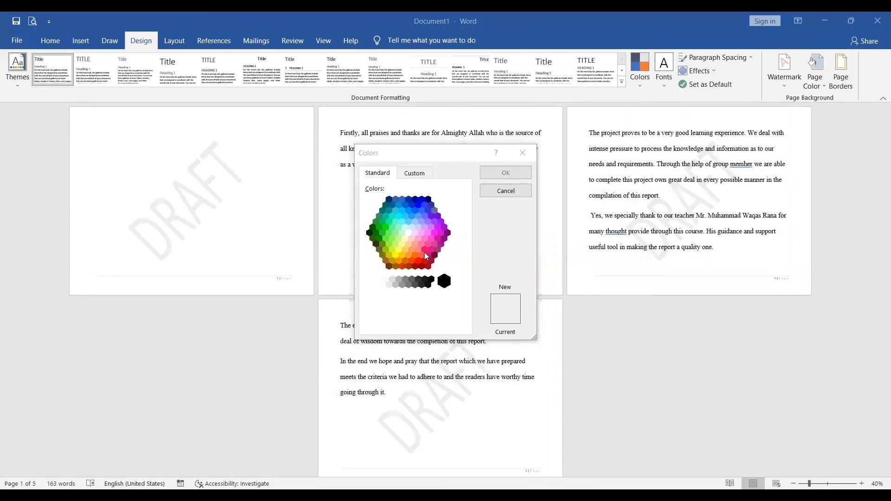
pyautogui.click(424, 252)
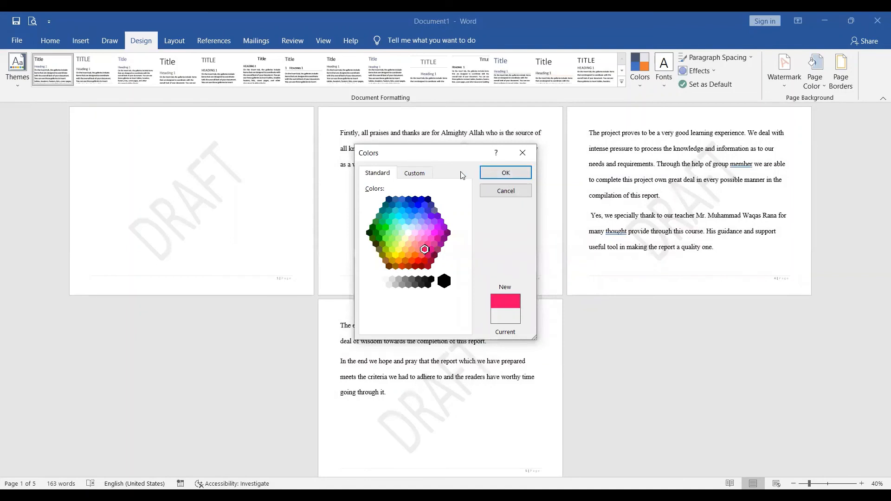
pyautogui.click(414, 175)
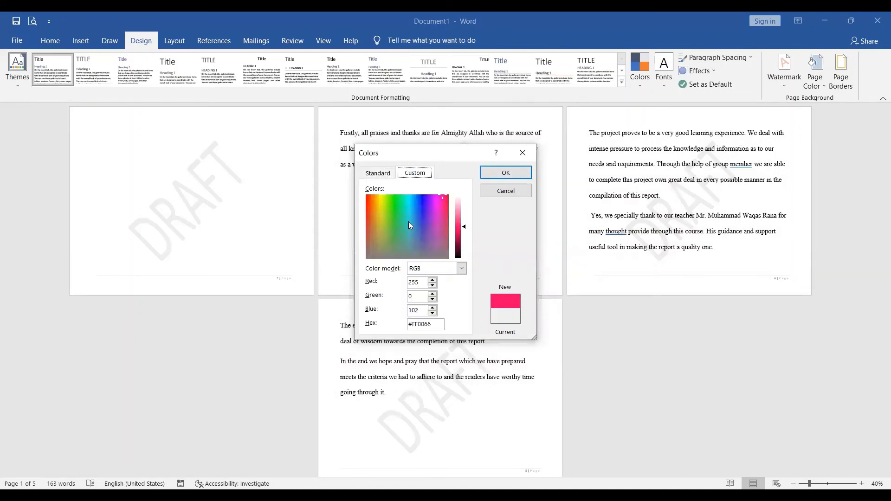
pyautogui.click(523, 153)
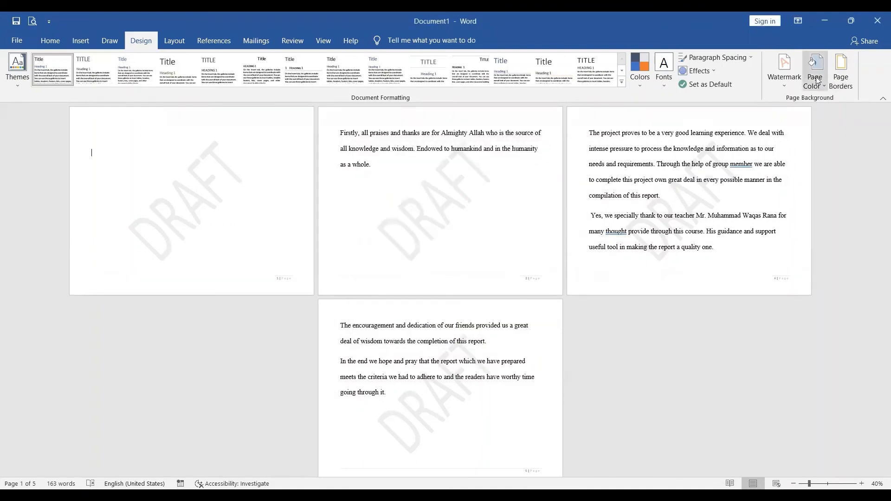
# Fill the page background with a two-color gradient from purple to black using the Horizontal shading style.
pyautogui.click(842, 210)
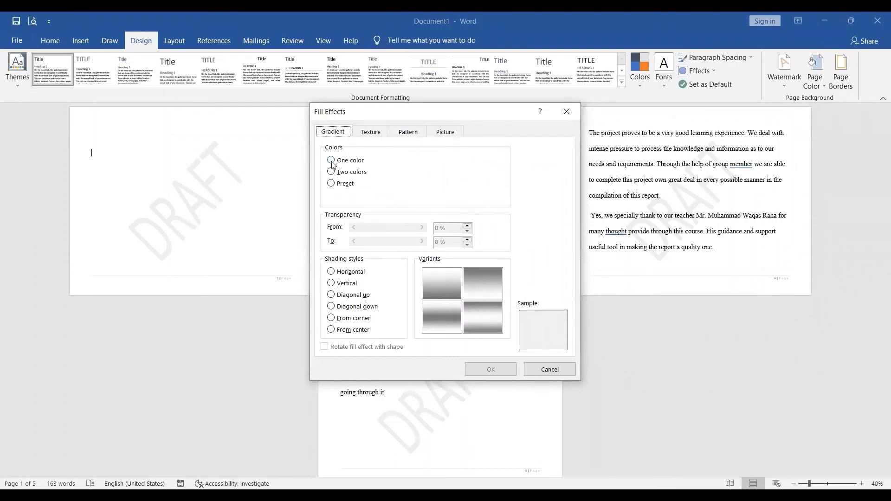
pyautogui.click(332, 172)
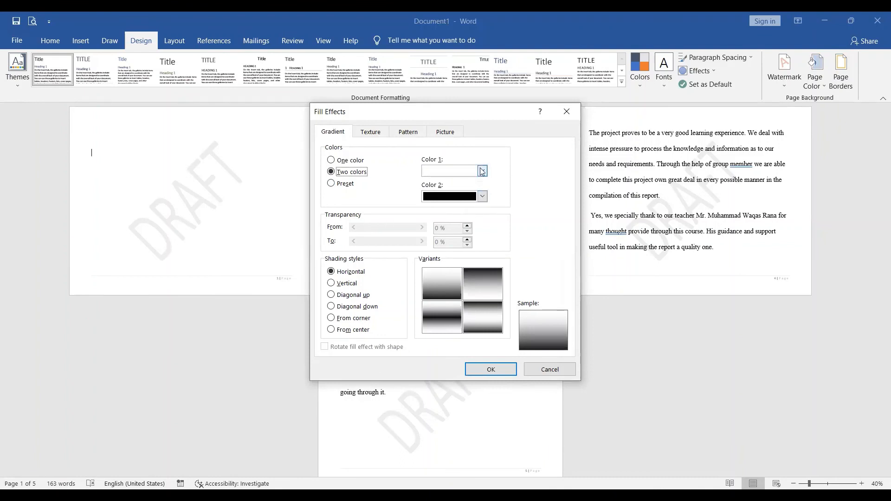
pyautogui.click(482, 171)
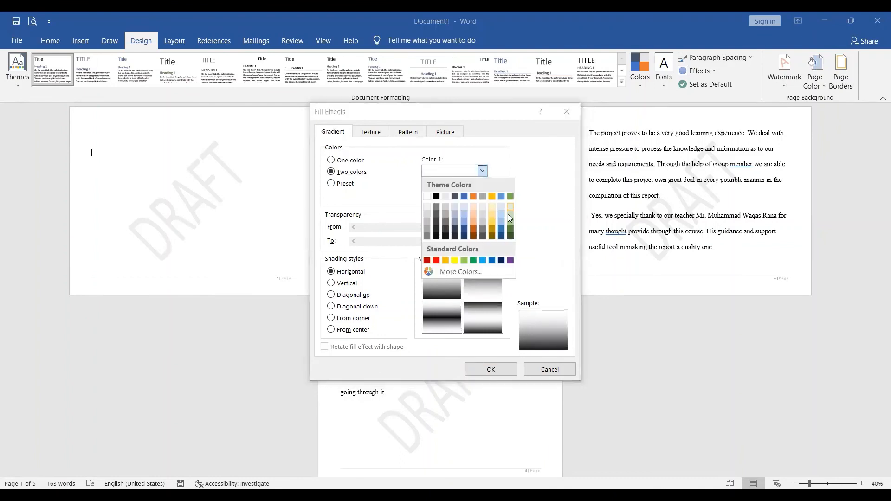
pyautogui.click(511, 261)
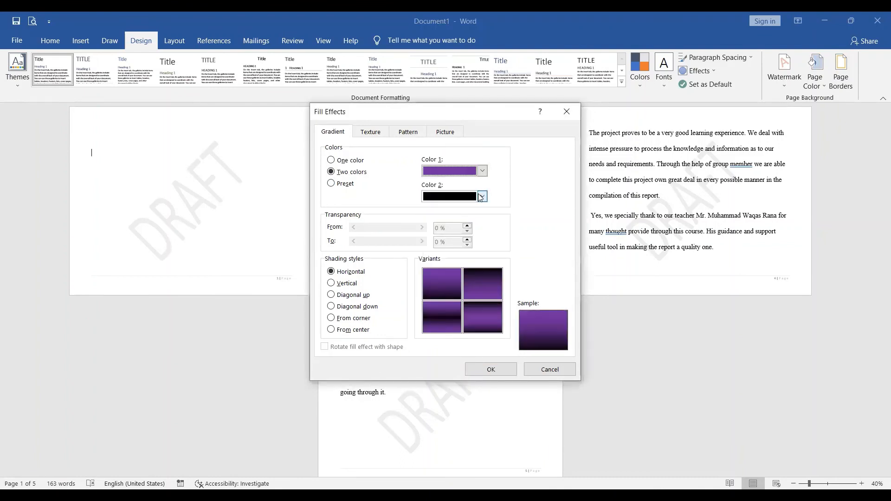
pyautogui.click(483, 198)
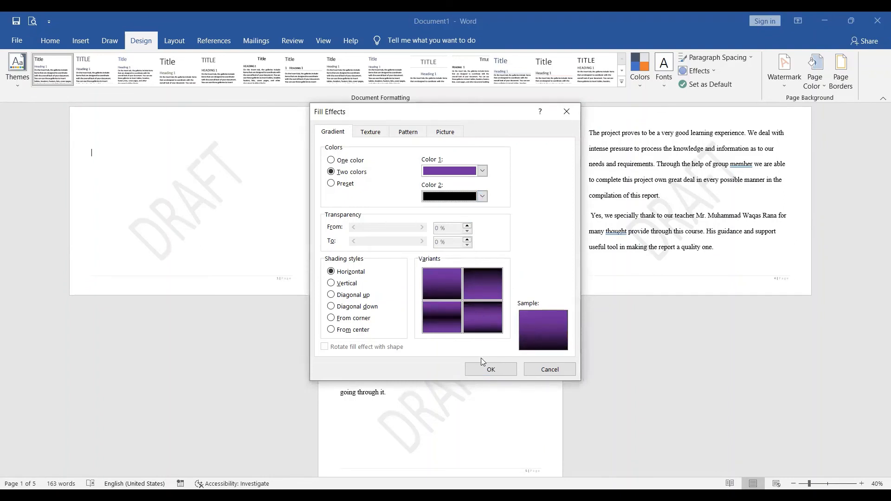
pyautogui.click(486, 374)
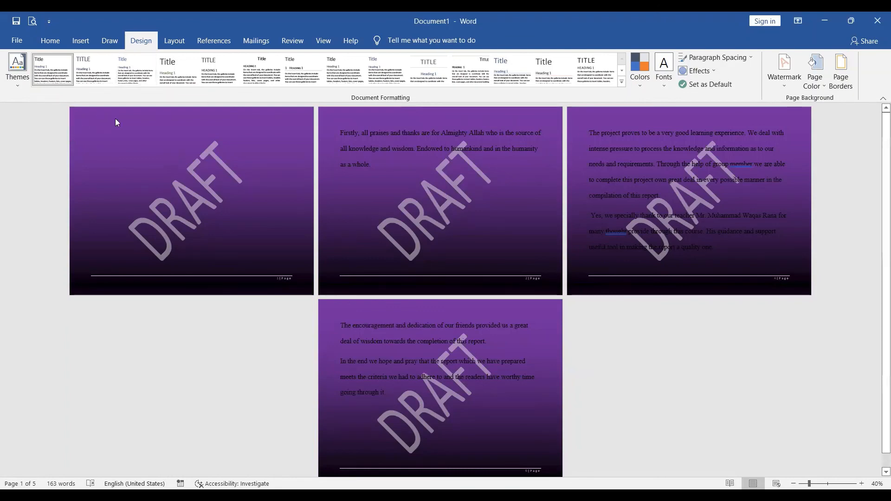
# Draw a rectangle about 2.1" high and 8.42" wide across the upper part of the blank first page.
pyautogui.click(81, 41)
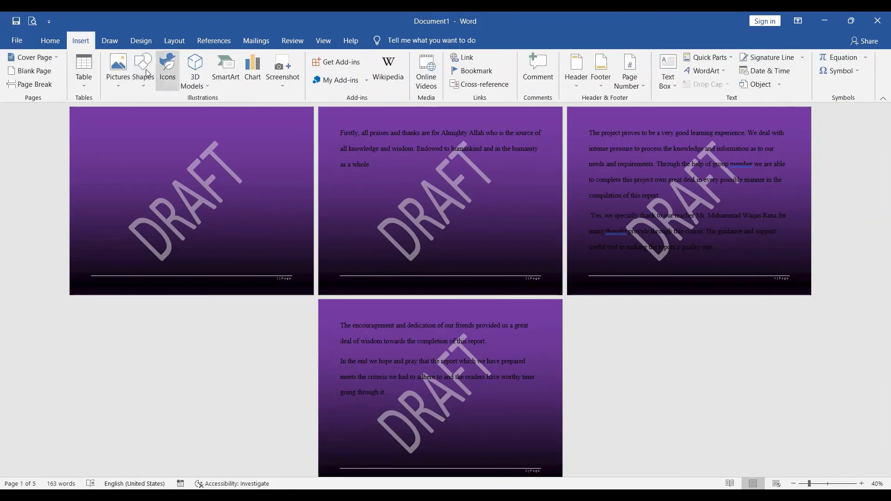
pyautogui.click(146, 73)
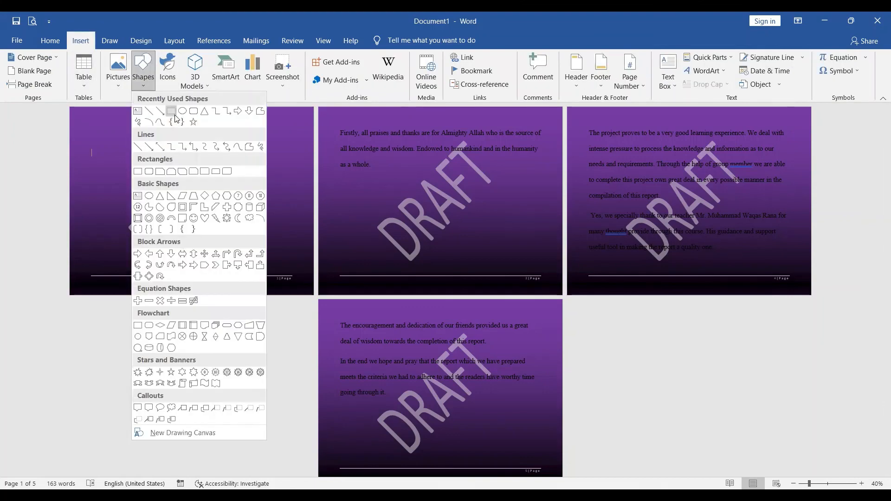
pyautogui.click(175, 116)
pyautogui.moveTo(96, 124); pyautogui.dragTo(284, 171)
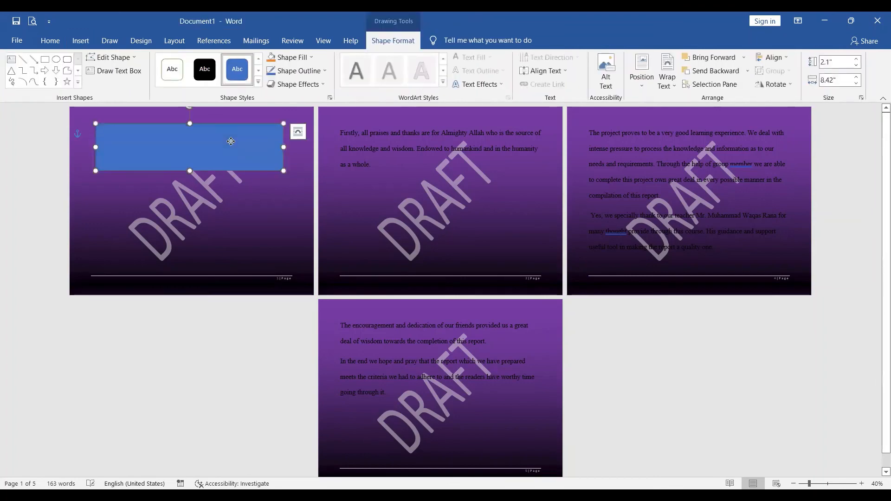
# Try a picture or texture fill and a pattern fill on the rectangle, and settle on a gold preset gradient fill.
pyautogui.rightClick(231, 144)
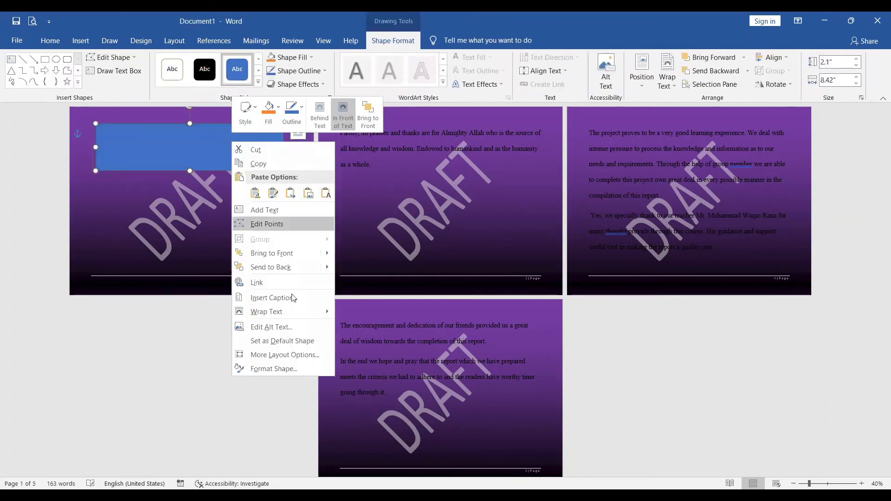
pyautogui.click(313, 370)
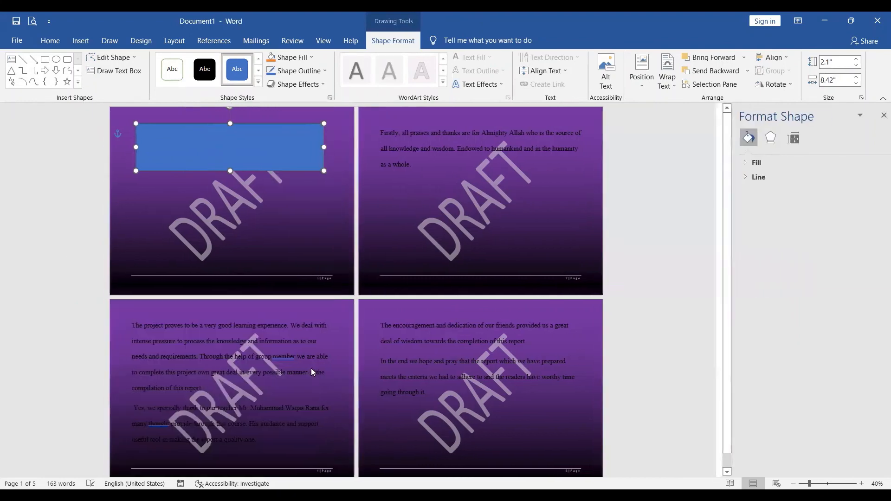
pyautogui.click(764, 162)
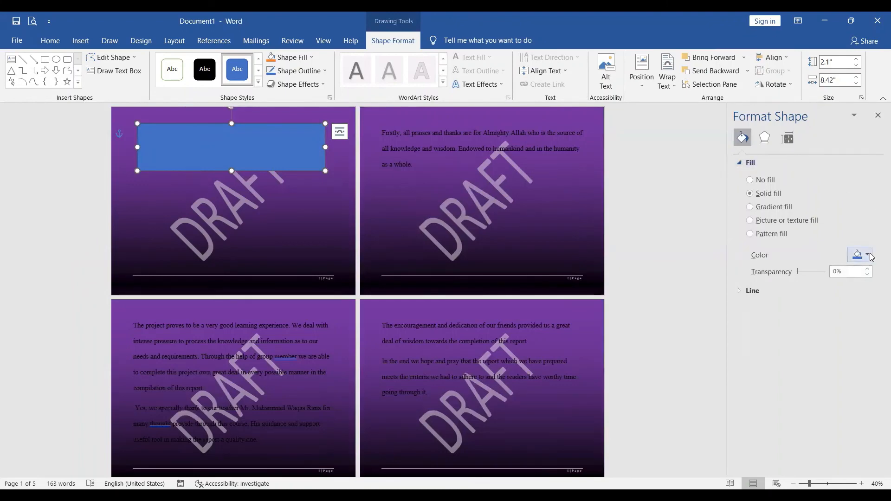
pyautogui.click(780, 221)
pyautogui.click(778, 234)
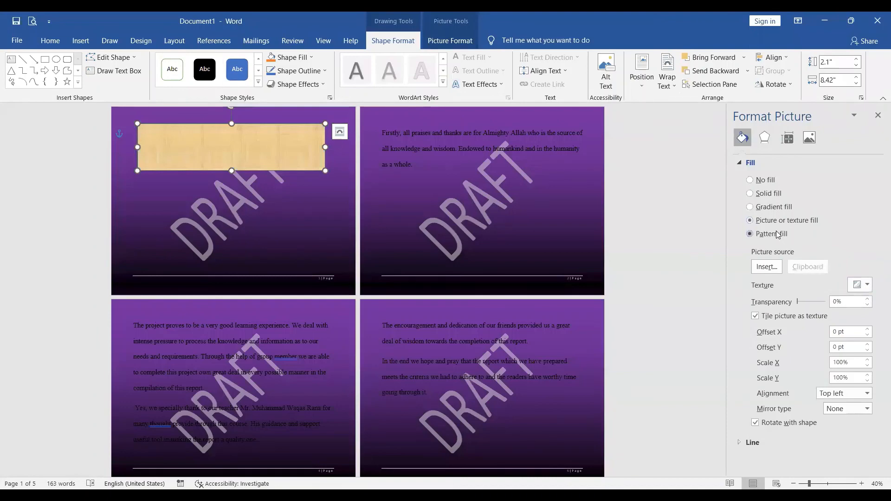
pyautogui.click(766, 209)
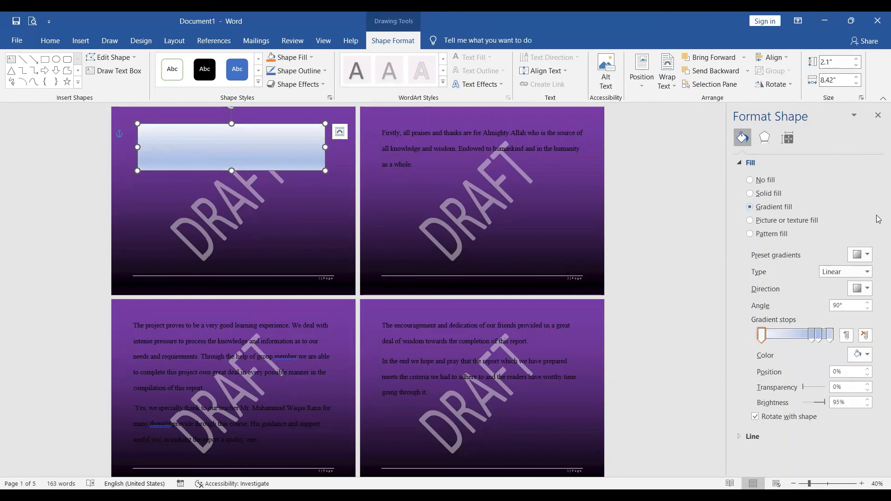
pyautogui.click(867, 254)
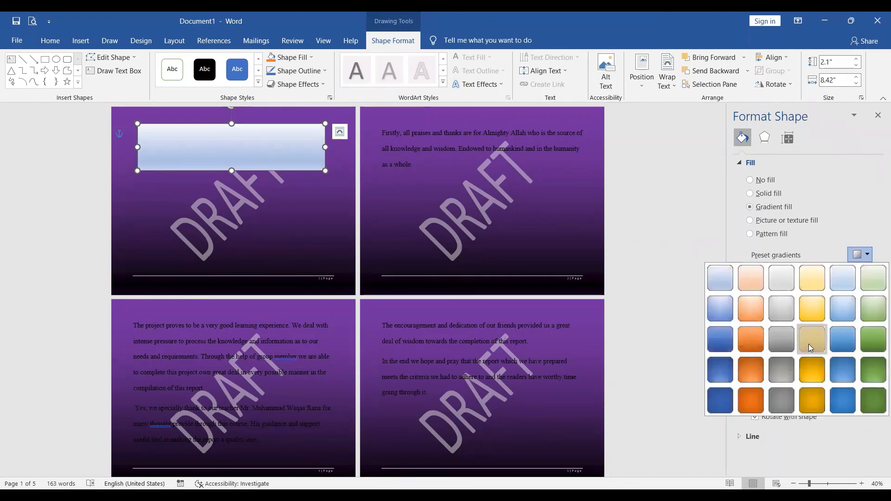
pyautogui.click(809, 345)
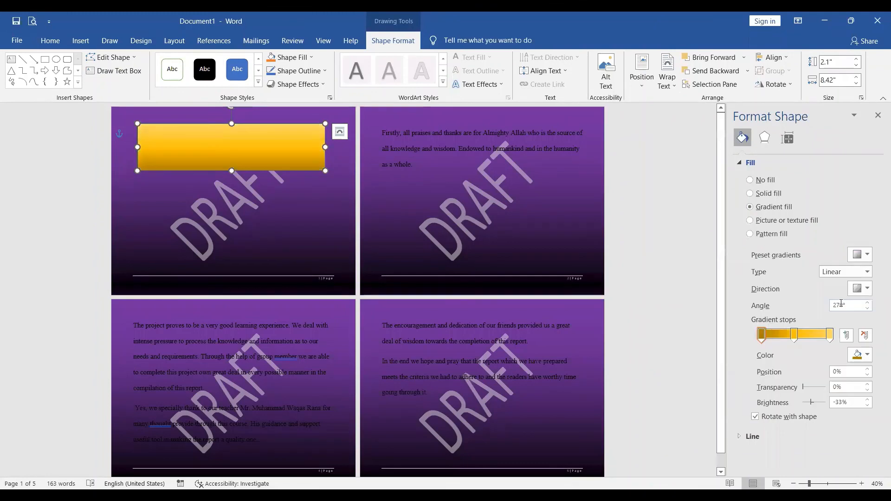
# Change the color of the middle stop at 48% in the rectangle's gradient to white.
pyautogui.click(869, 290)
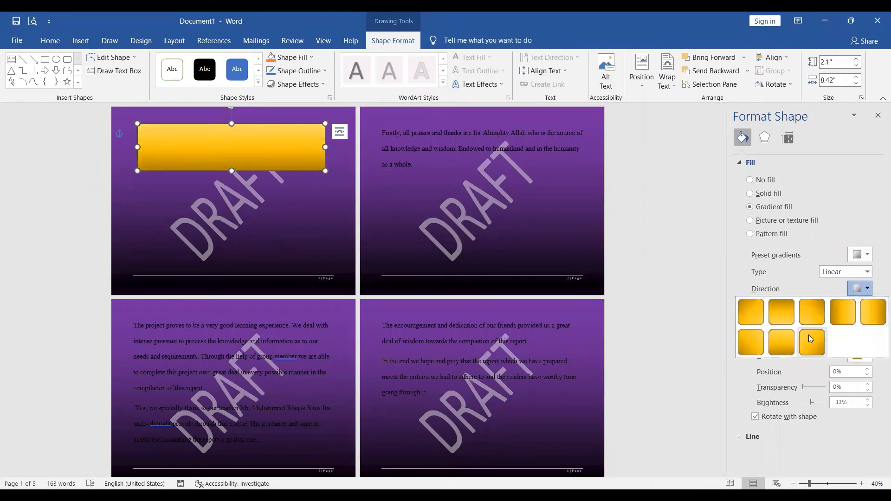
pyautogui.click(813, 441)
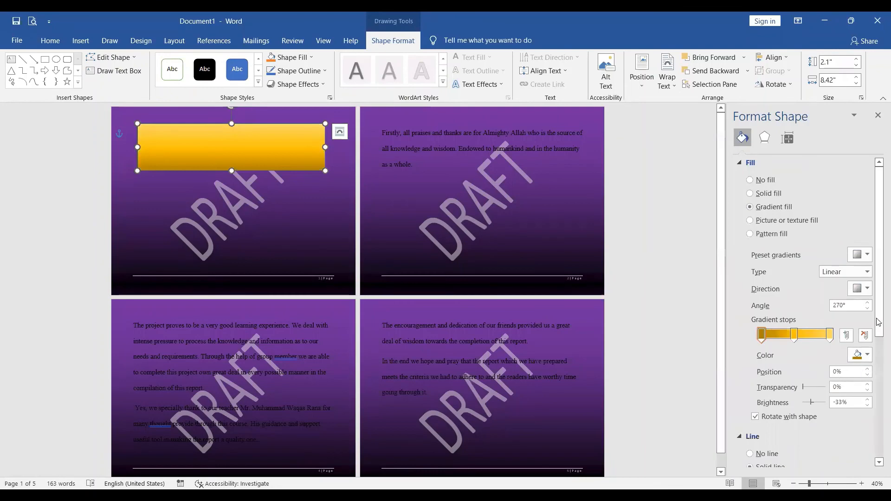
pyautogui.moveTo(879, 322); pyautogui.dragTo(879, 342)
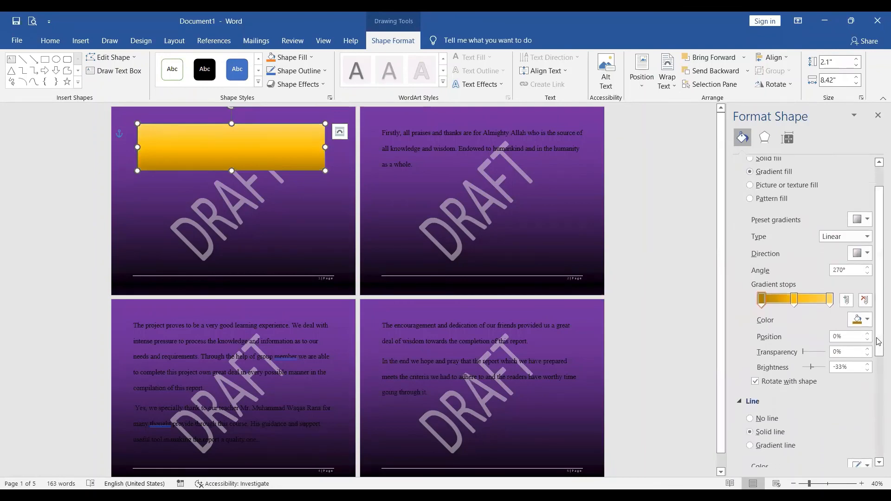
pyautogui.click(795, 299)
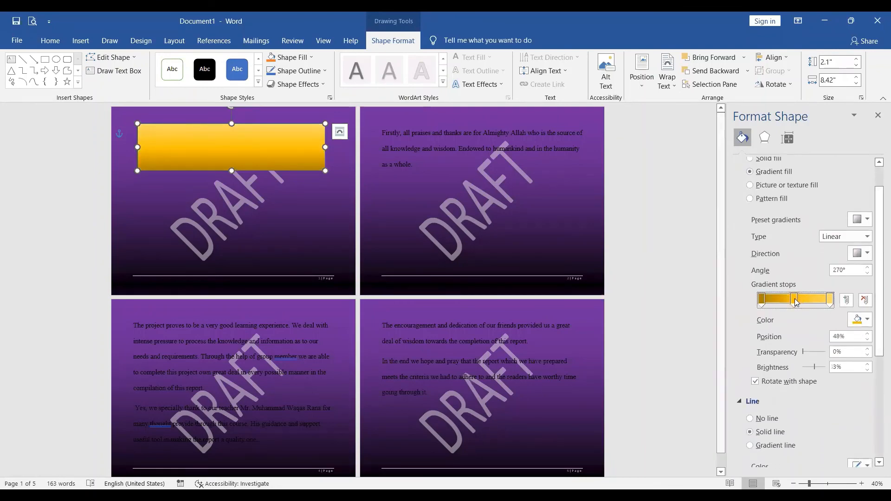
pyautogui.click(829, 303)
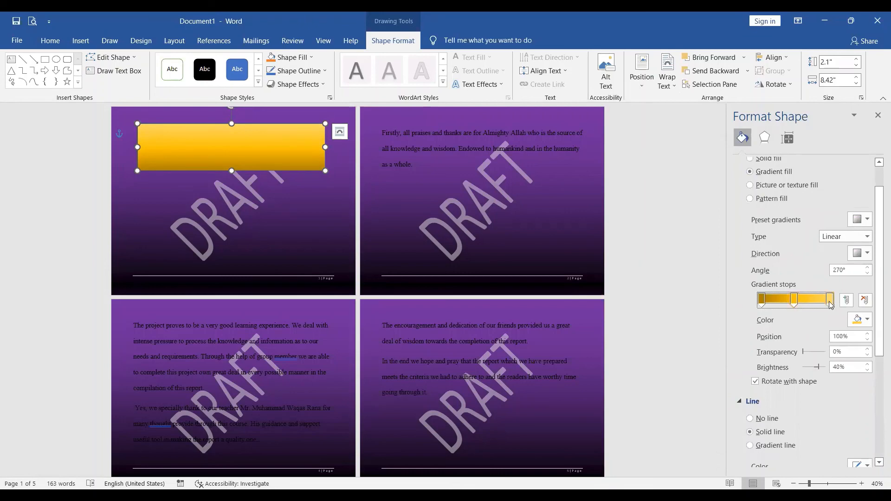
pyautogui.click(795, 301)
pyautogui.scroll(-1, 879, 414)
pyautogui.moveTo(879, 415); pyautogui.dragTo(877, 387)
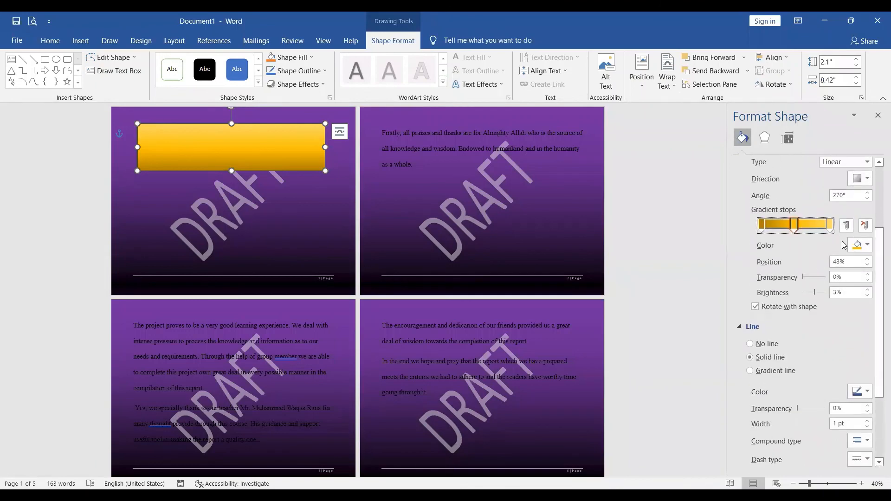
pyautogui.click(868, 247)
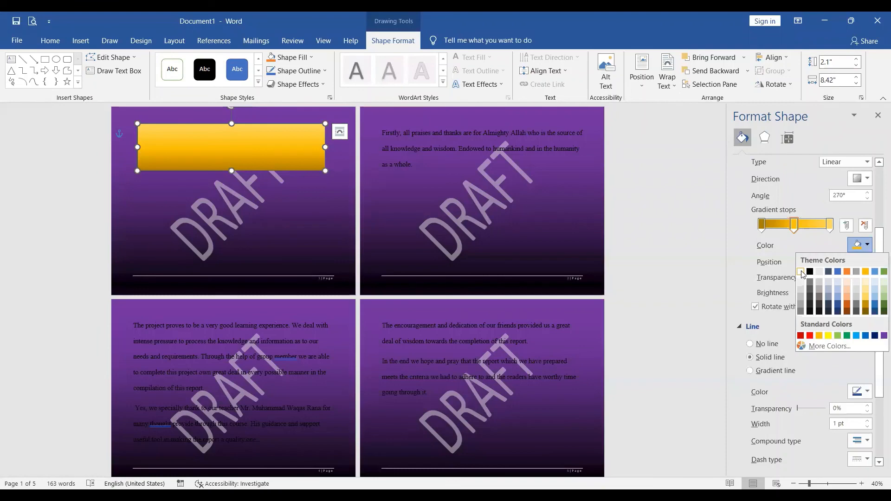
pyautogui.click(801, 272)
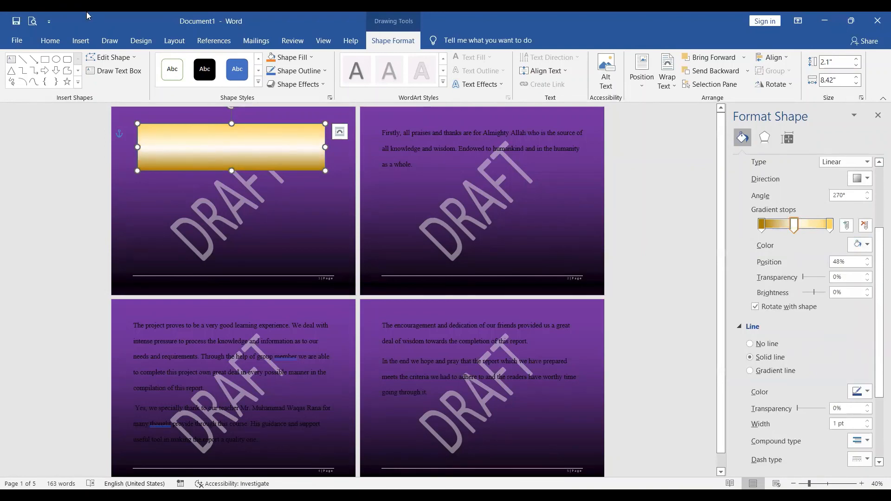
# Open the page border settings for the document and try the Box, Shadow, 3-D and Custom settings.
pyautogui.click(141, 41)
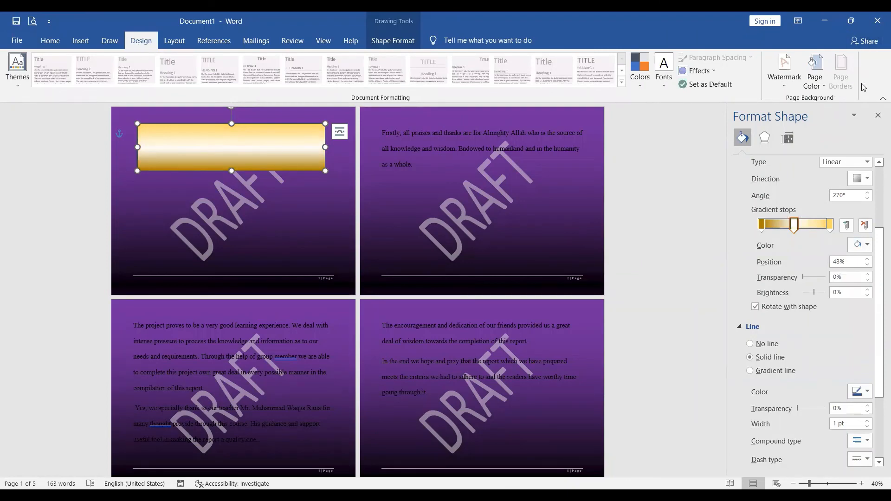
pyautogui.click(574, 213)
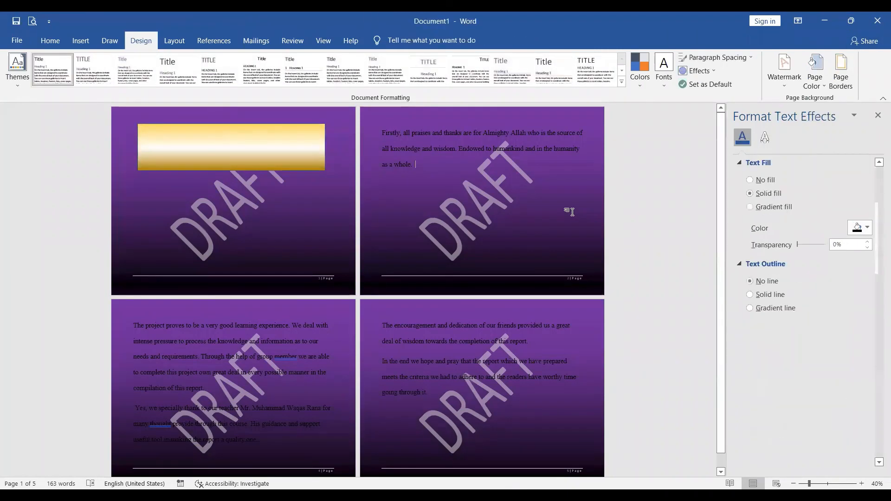
pyautogui.click(842, 67)
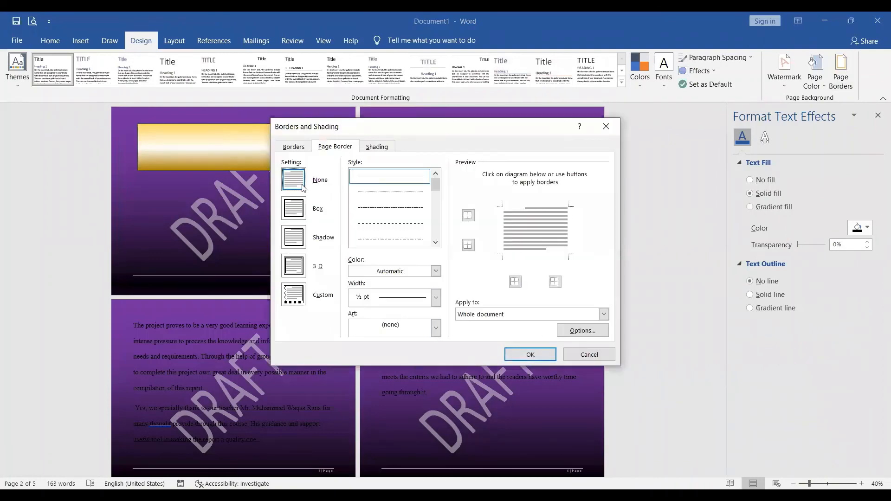
pyautogui.click(307, 205)
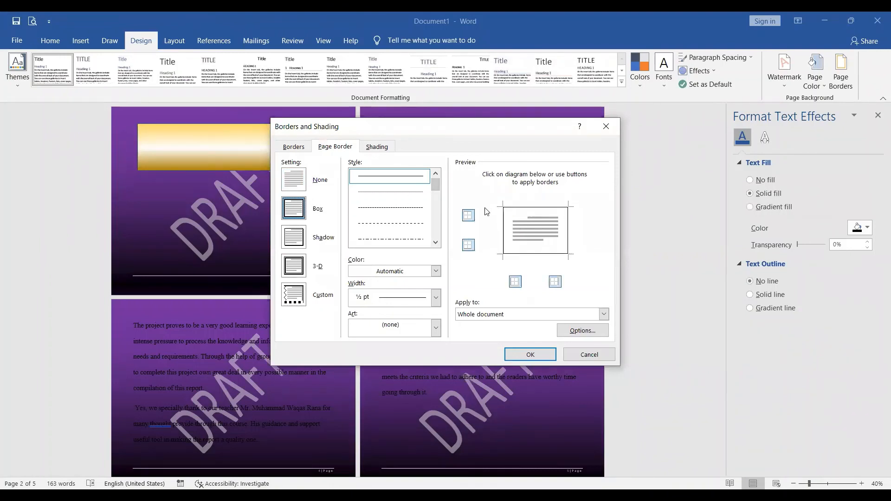
pyautogui.click(299, 245)
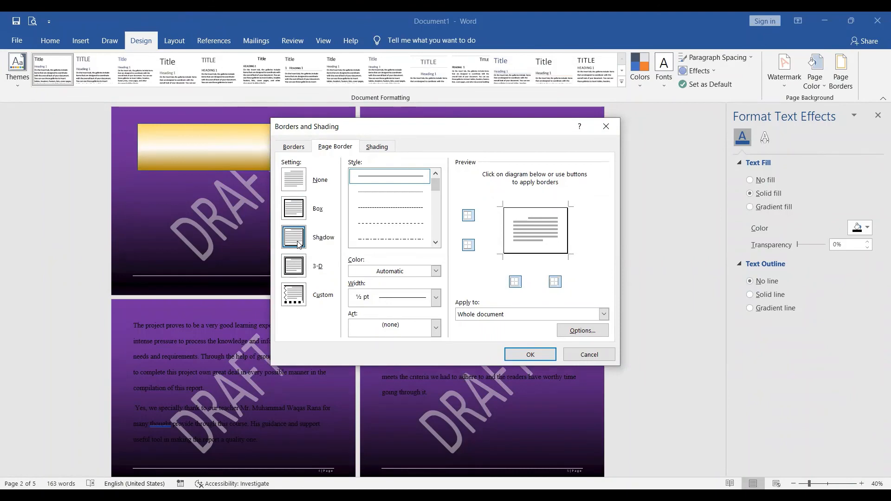
pyautogui.click(305, 272)
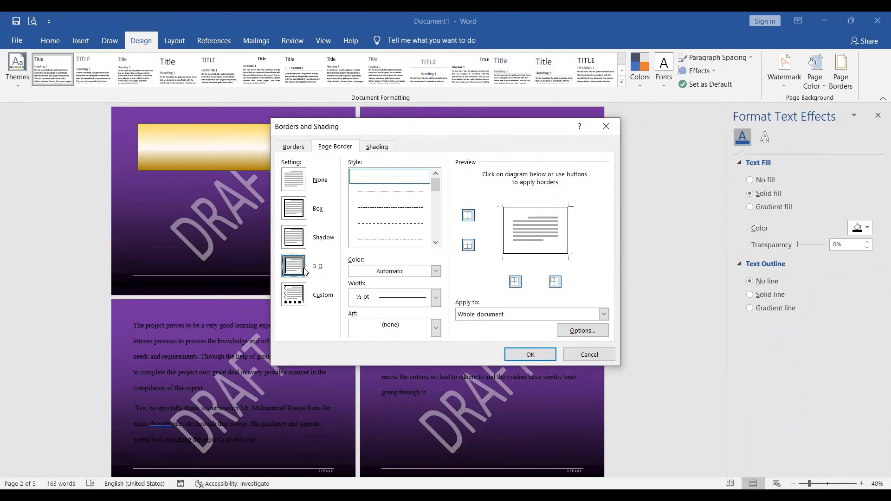
pyautogui.click(292, 303)
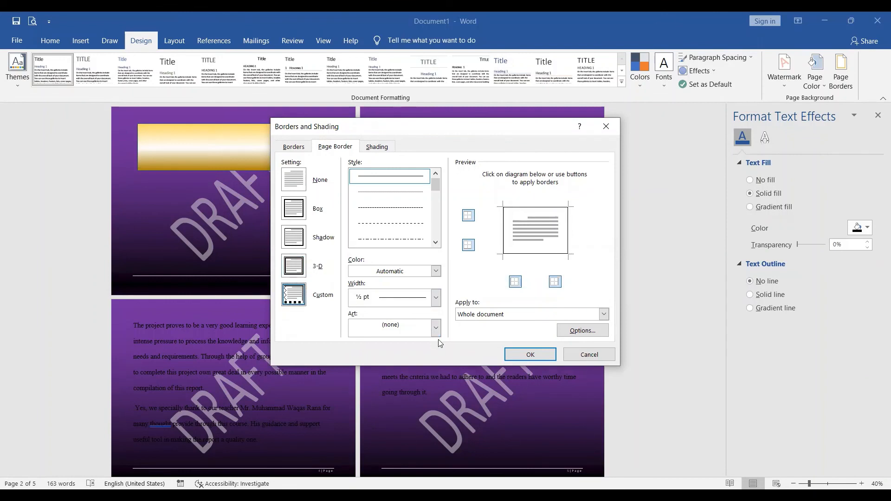
# Apply the red apple art as a page border to the whole document.
pyautogui.click(436, 328)
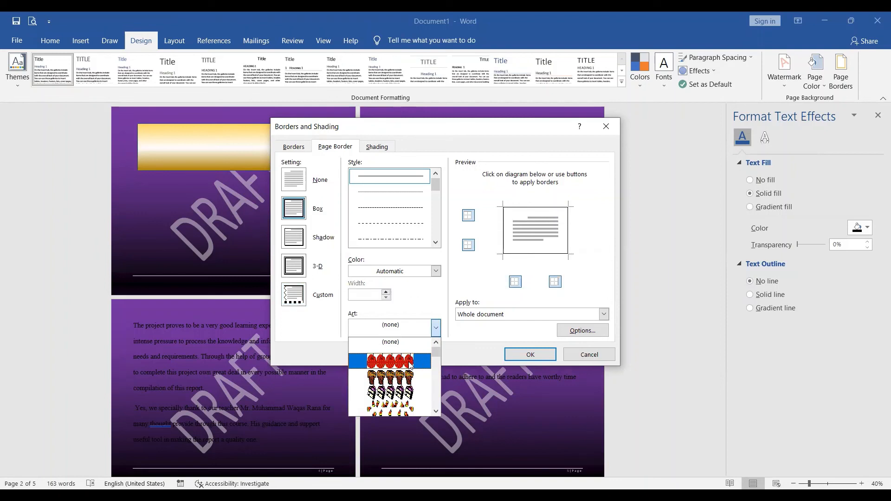
pyautogui.click(410, 365)
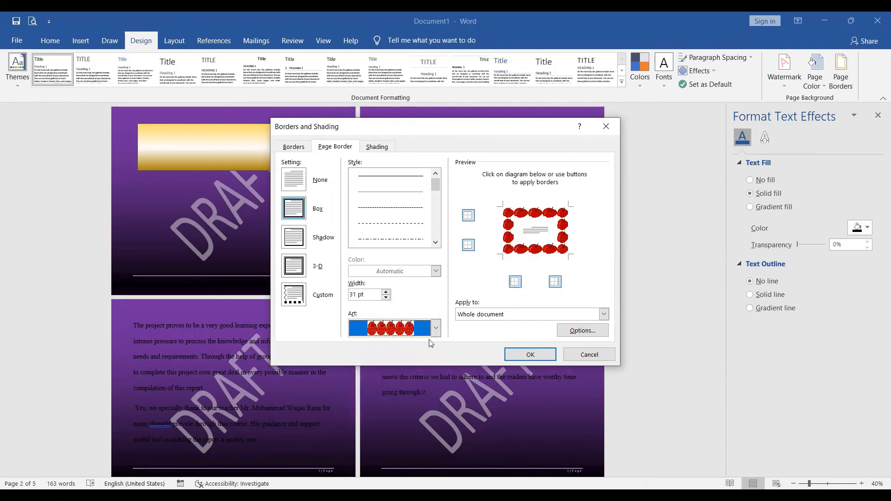
pyautogui.click(534, 354)
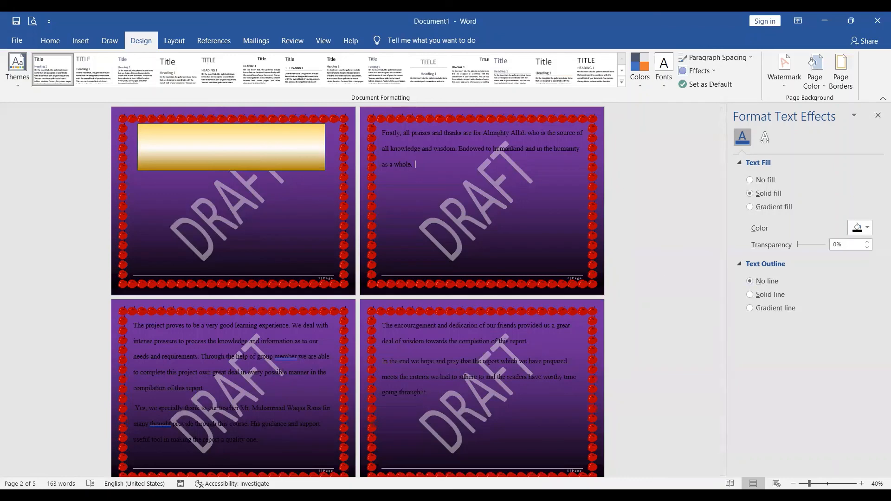
# Zoom the document in to 100% to examine the apple border on the second page.
pyautogui.click(862, 484)
pyautogui.click(862, 483)
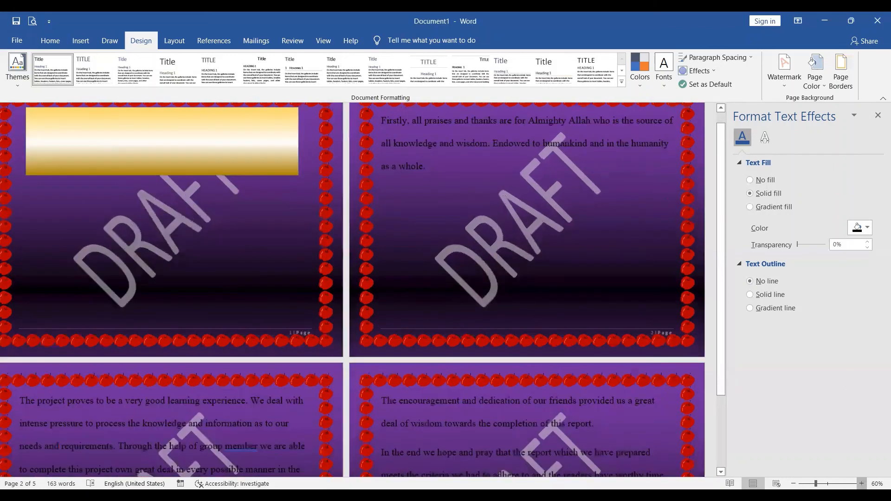
pyautogui.click(861, 483)
pyautogui.click(861, 484)
pyautogui.click(861, 483)
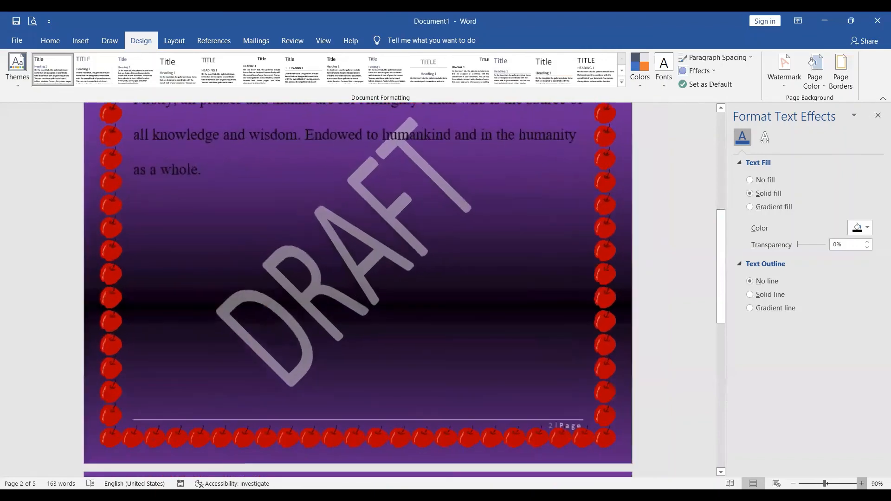
pyautogui.click(861, 483)
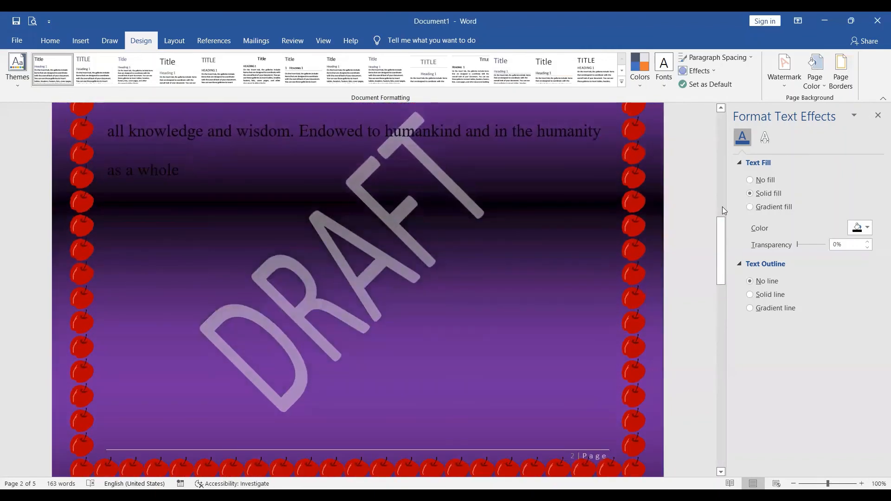